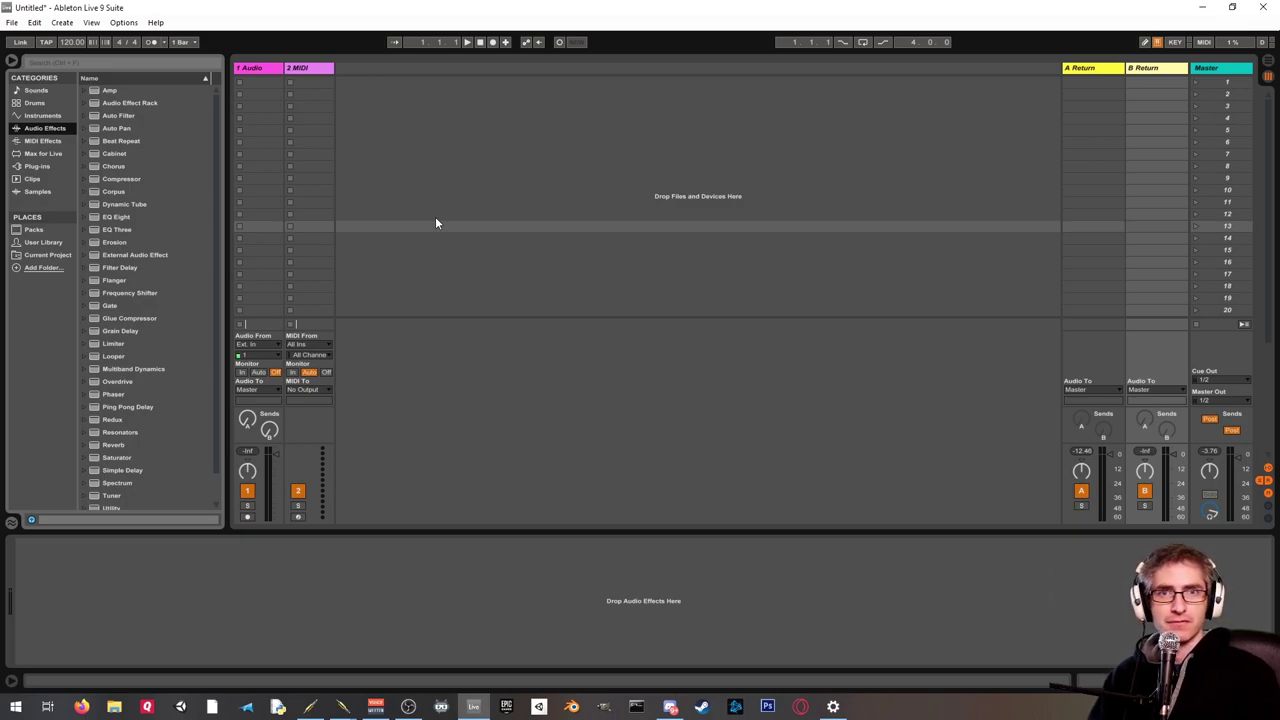
Step: Arm the Audio track for recording with its monitoring set to Auto while playback runs with the metronome on
{"action": "left_click", "coordinate": [436, 220]}
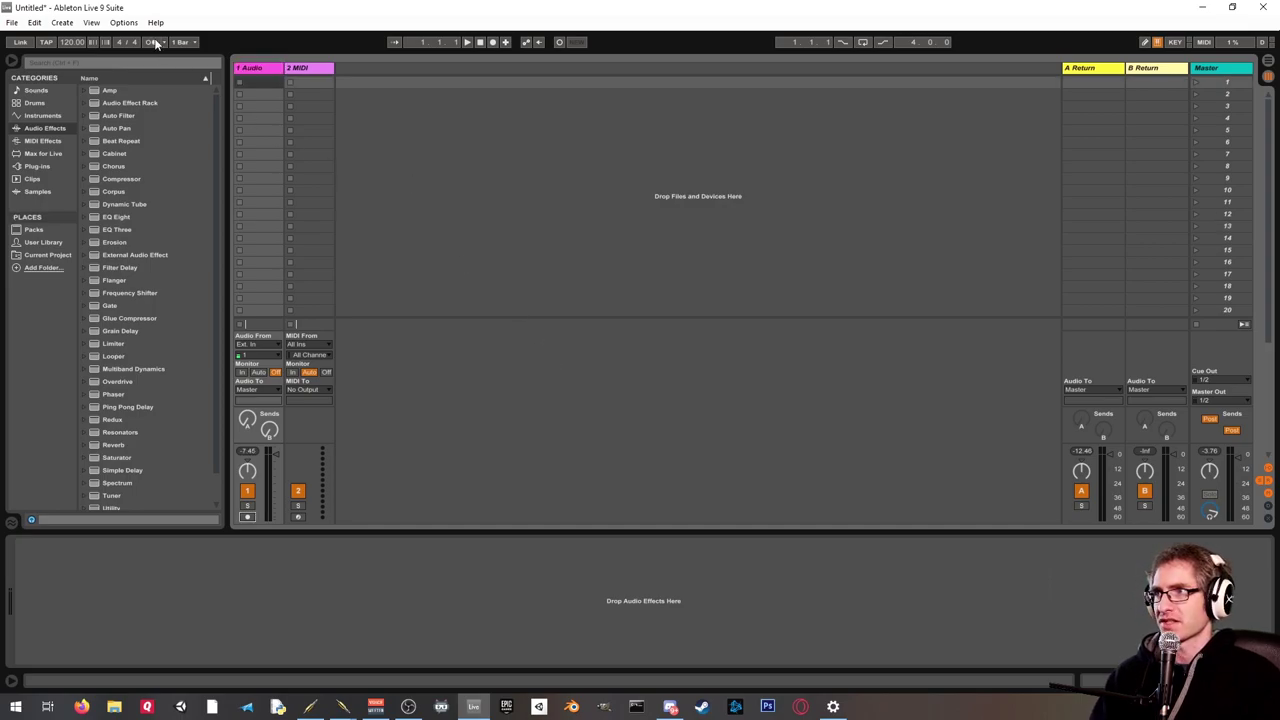
{"action": "key", "text": "space"}
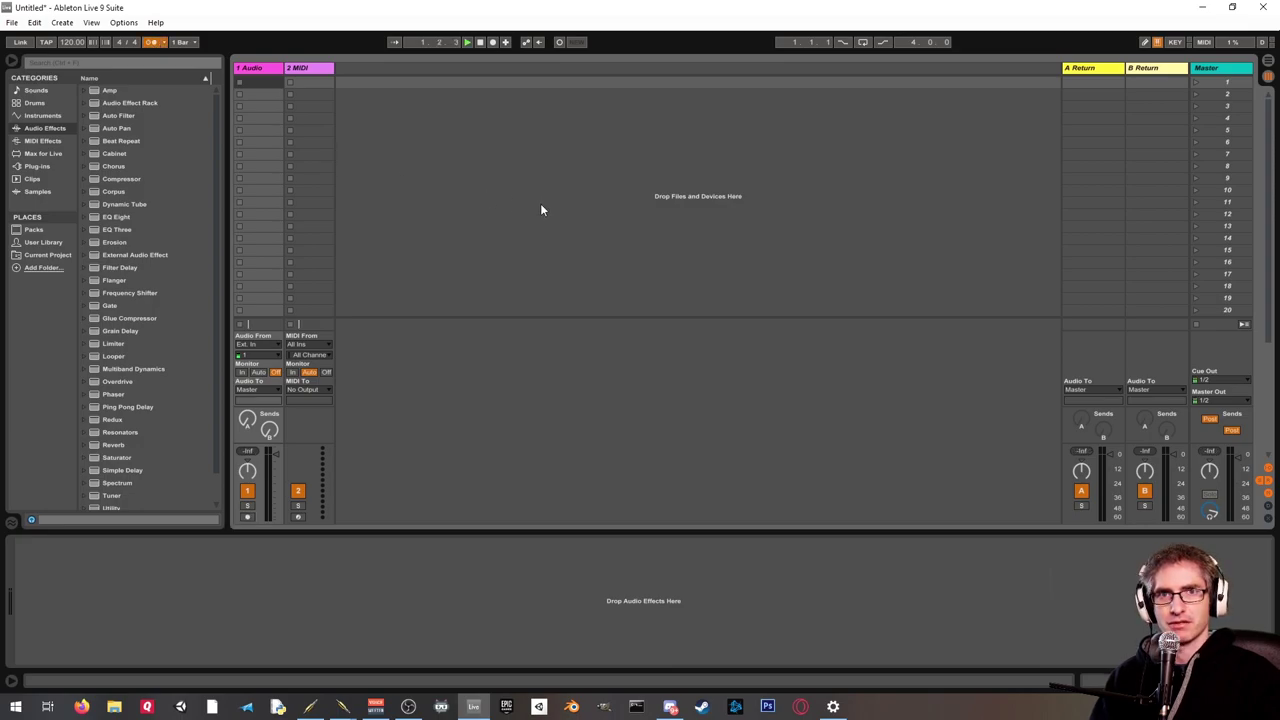
{"action": "left_click", "coordinate": [248, 517]}
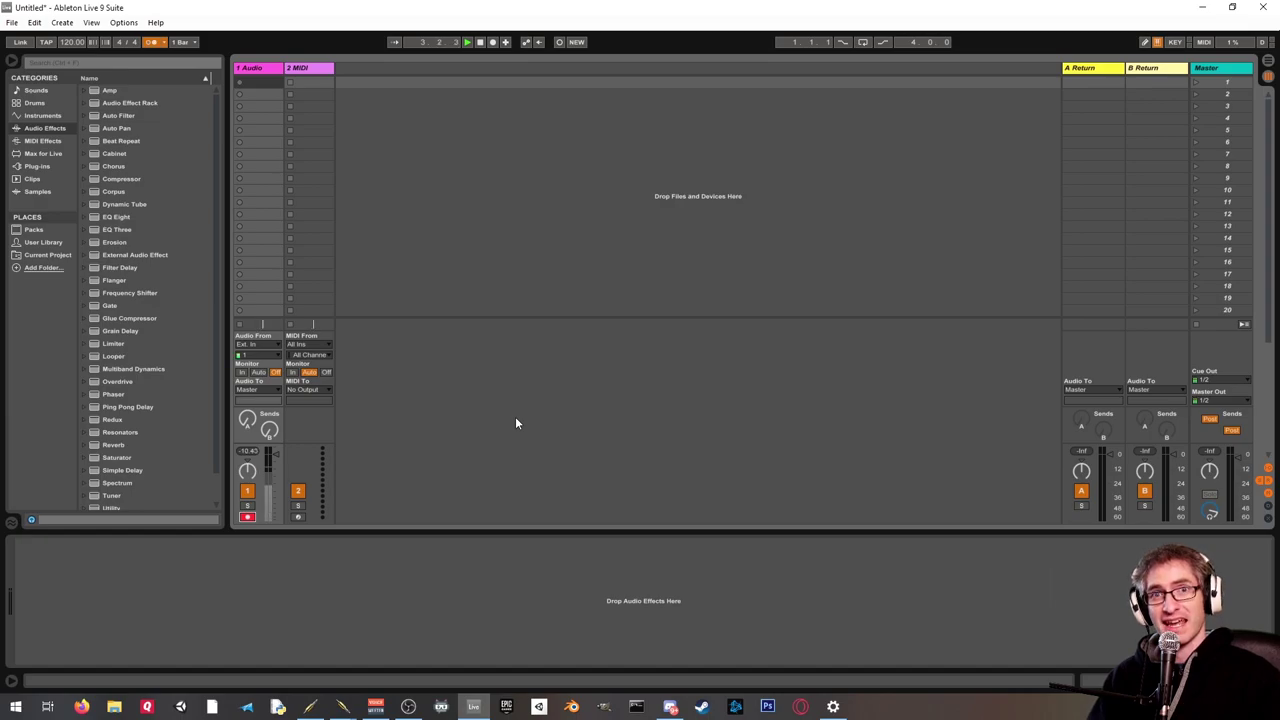
{"action": "left_click", "coordinate": [259, 373]}
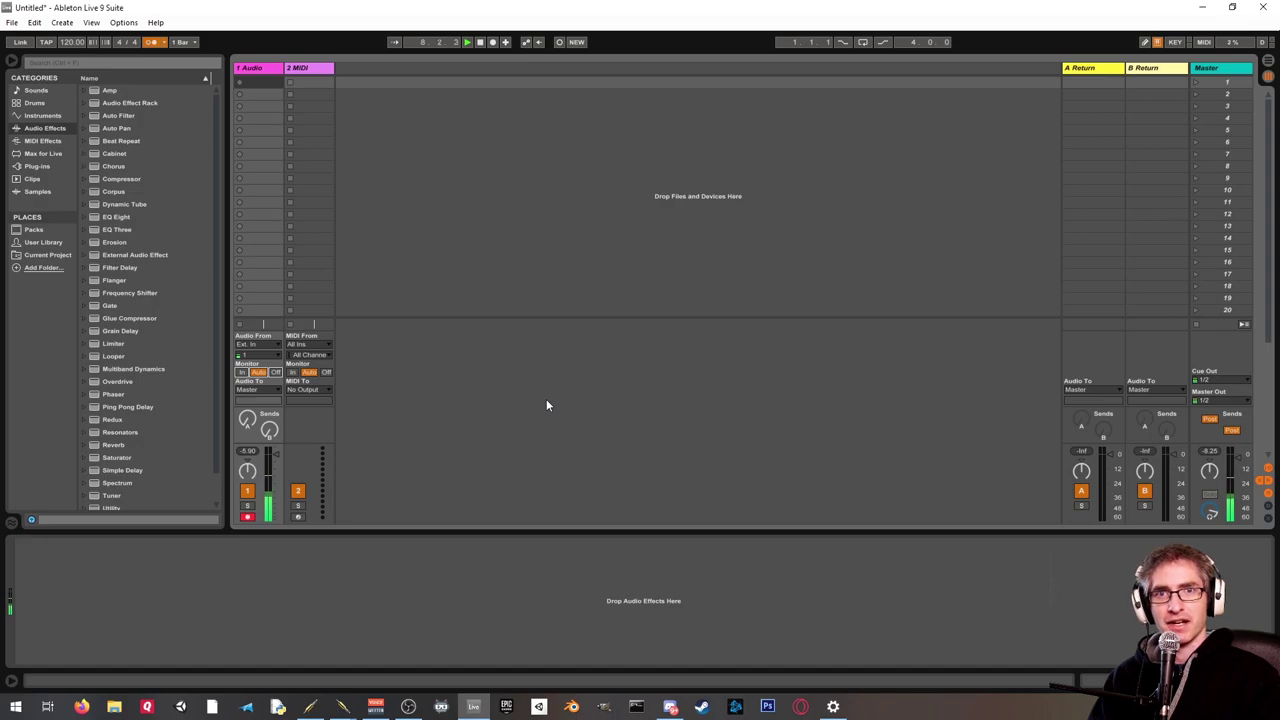
Step: Record a clip in the Audio track's first slot, loop it back, and stop it
{"action": "left_click", "coordinate": [239, 84]}
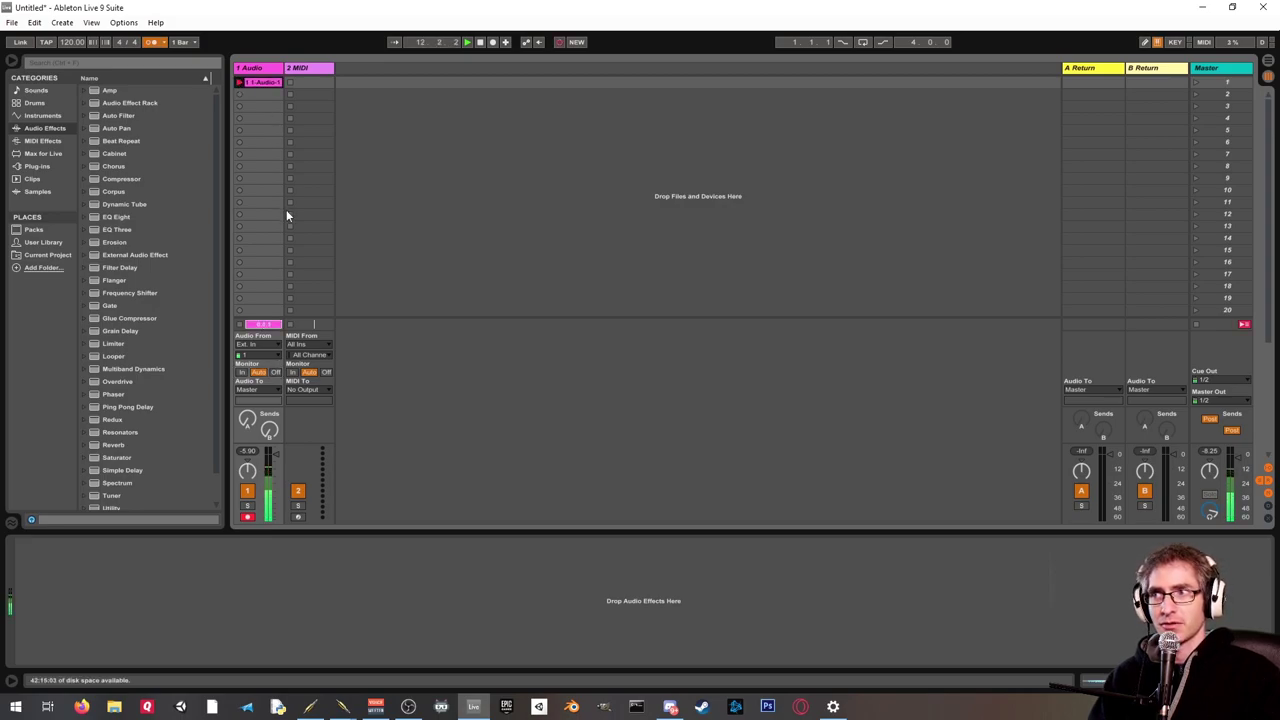
{"action": "left_click", "coordinate": [240, 83]}
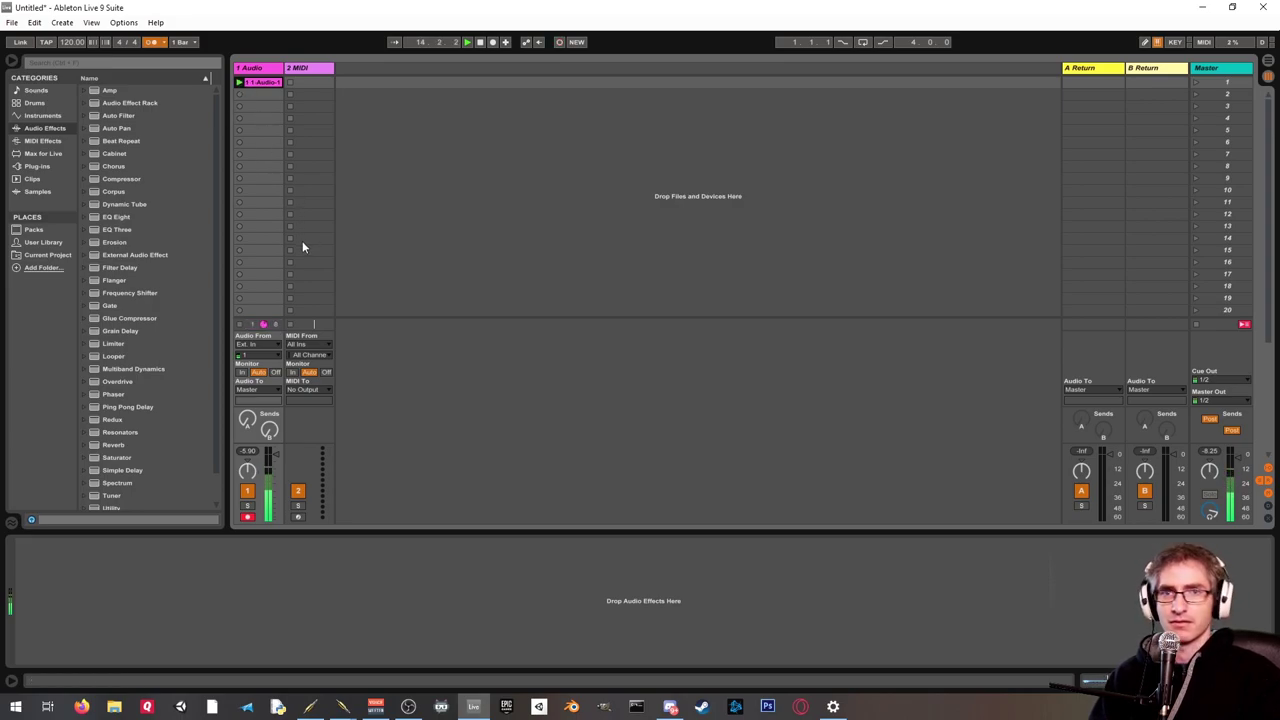
{"action": "left_click", "coordinate": [239, 325]}
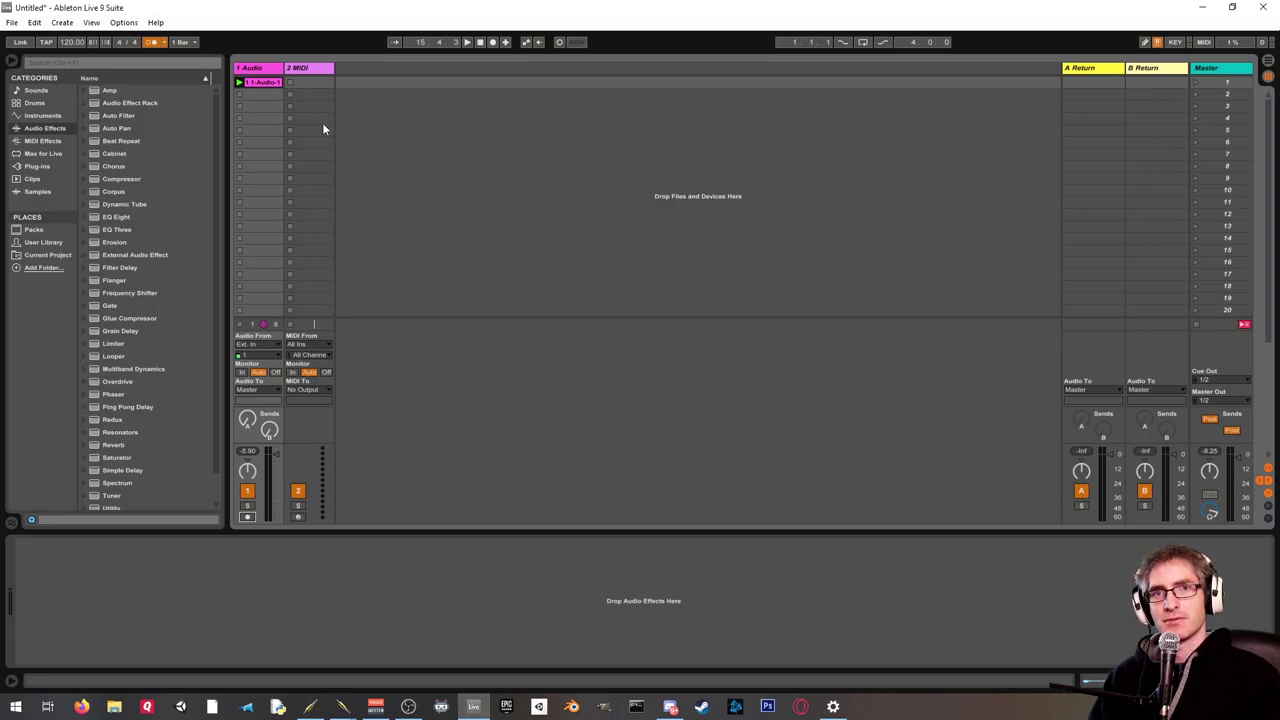
Step: Delete the recorded clip from the Audio track's first slot
{"action": "left_click", "coordinate": [259, 94]}
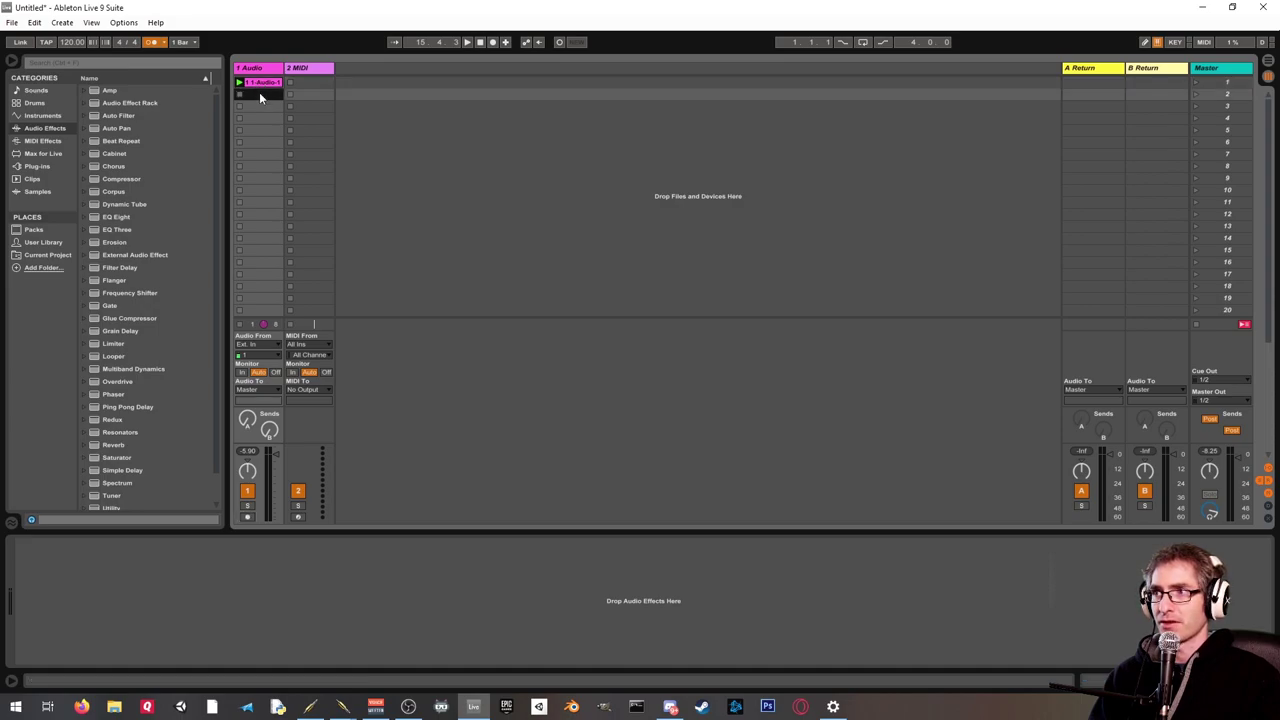
{"action": "left_click", "coordinate": [260, 106]}
{"action": "left_click", "coordinate": [260, 118]}
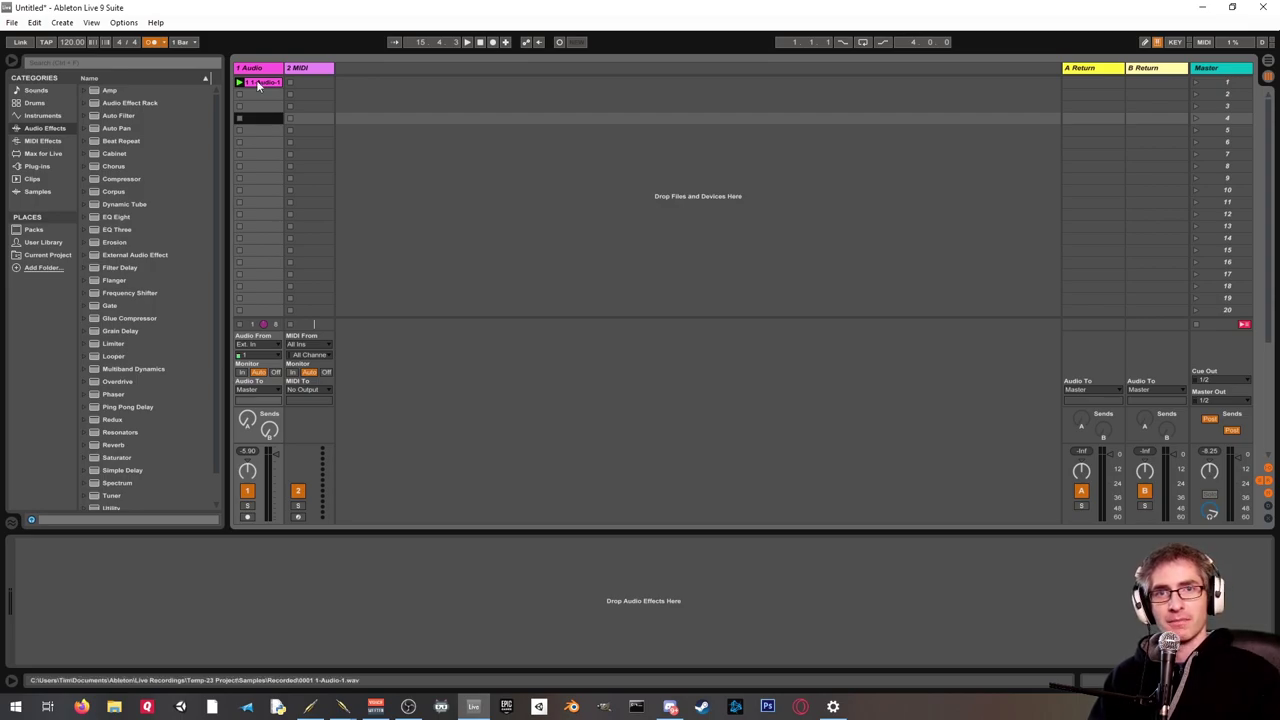
{"action": "left_click", "coordinate": [258, 85]}
{"action": "key", "text": "Delete"}
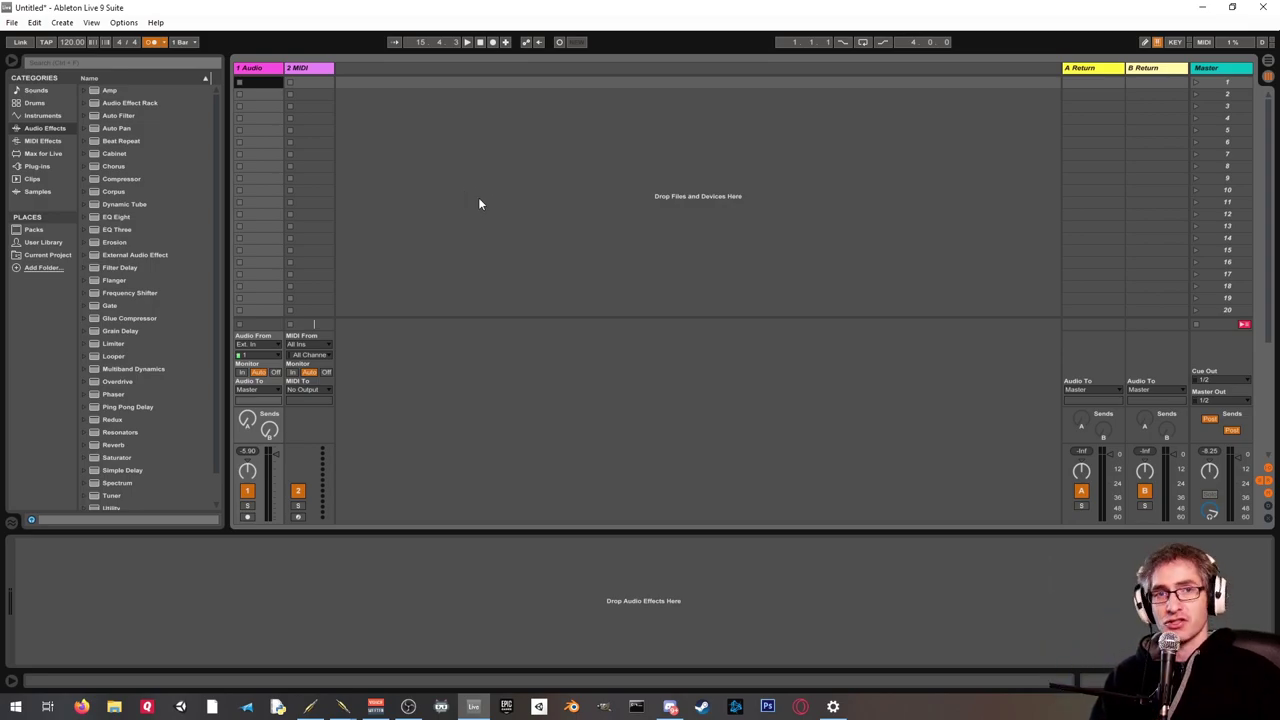
Step: Add the Looper effect to the Audio track and set its record length to 2 bars
{"action": "left_click", "coordinate": [44, 130]}
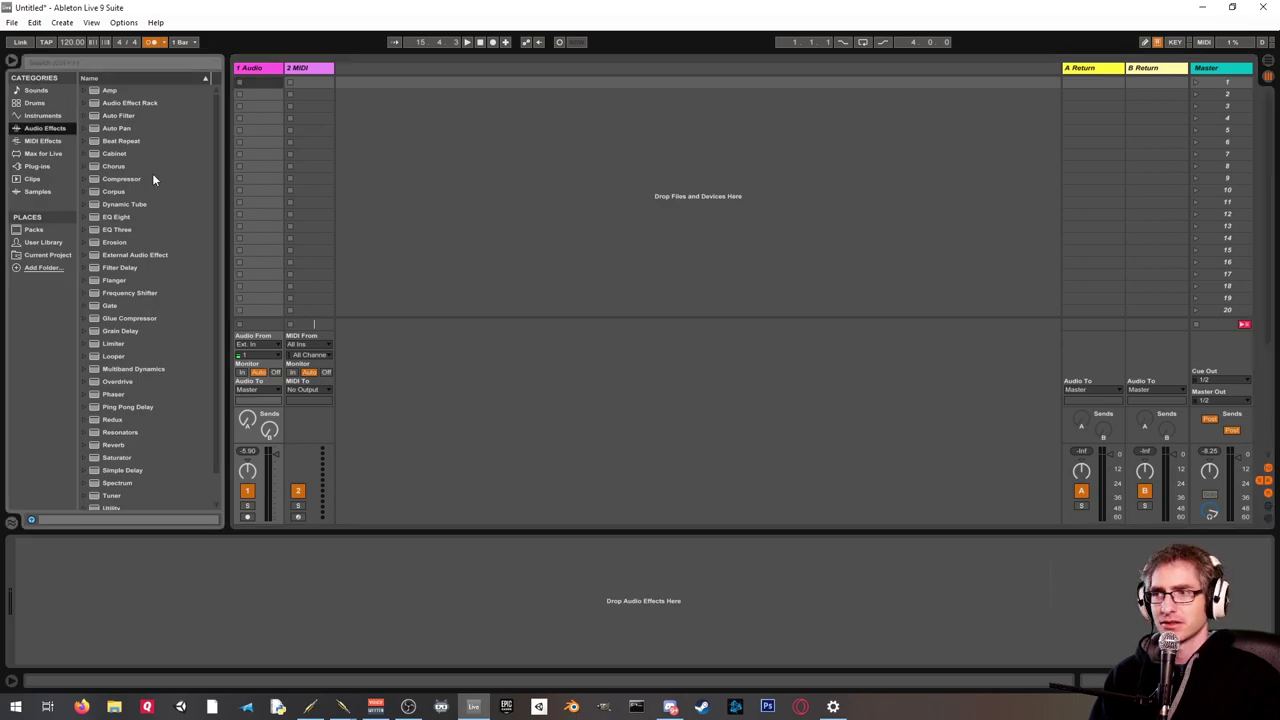
{"action": "left_click", "coordinate": [110, 356]}
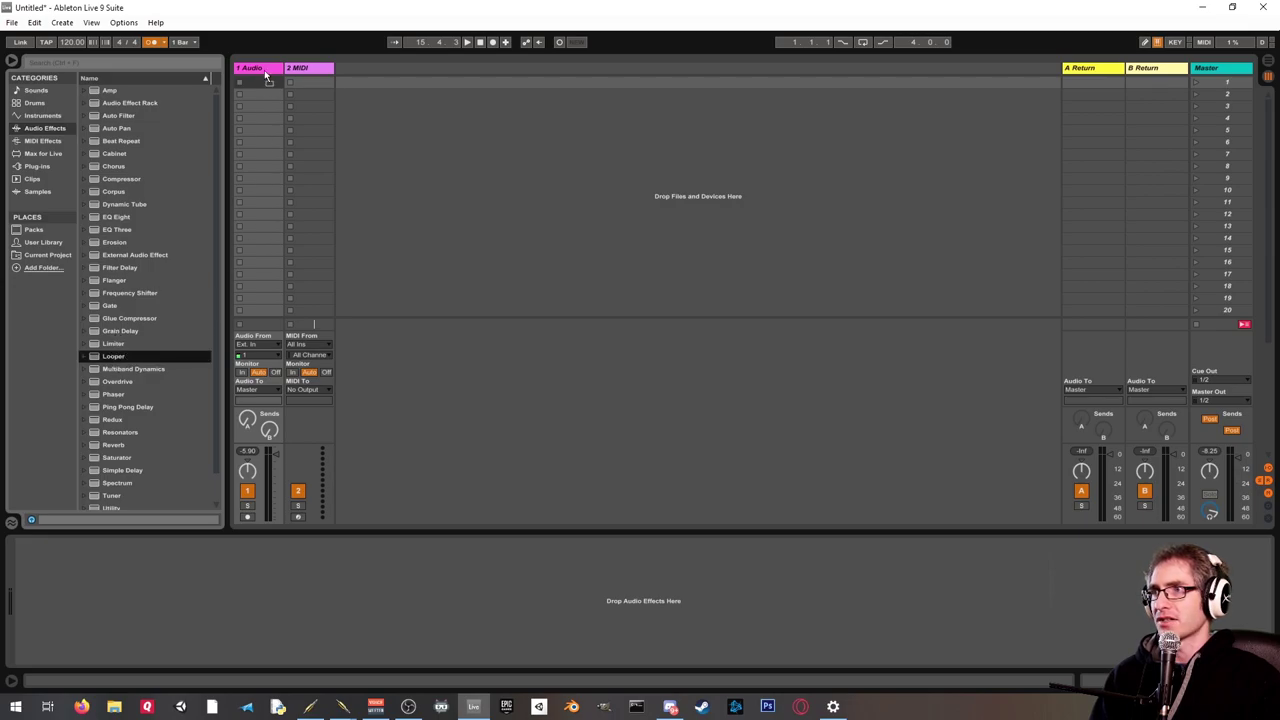
{"action": "key", "text": "Return"}
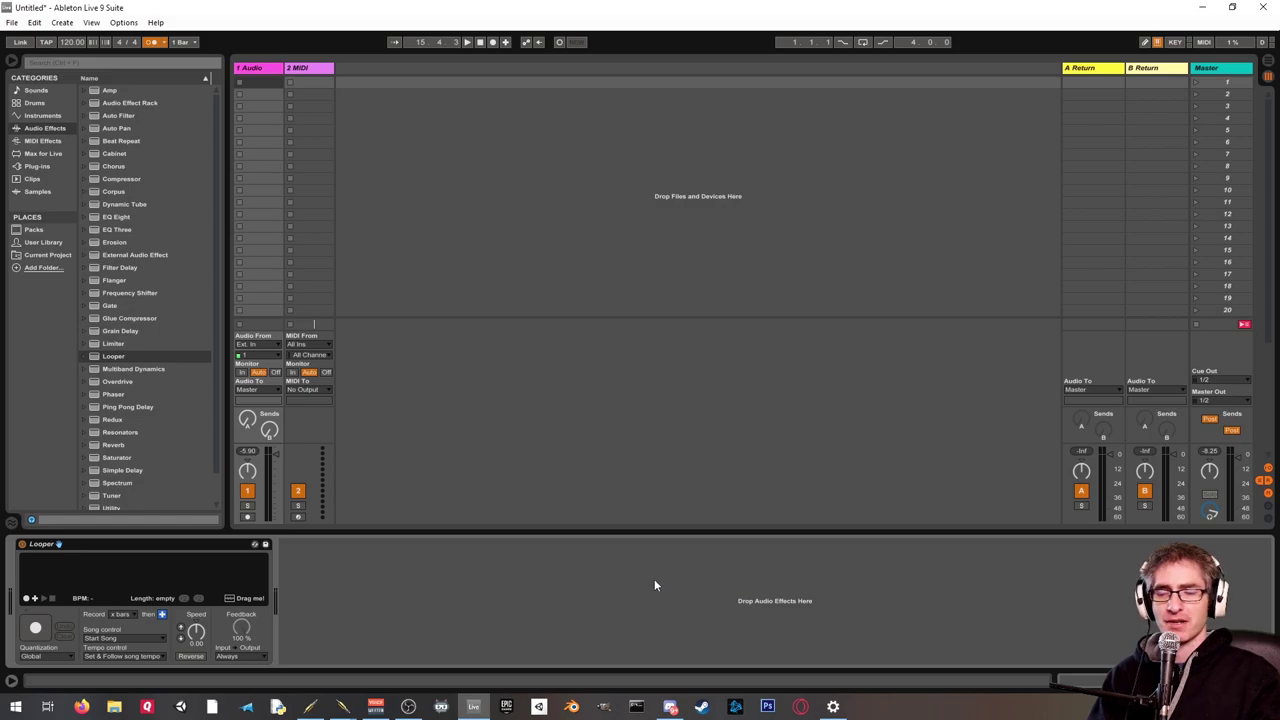
{"action": "left_click", "coordinate": [120, 614]}
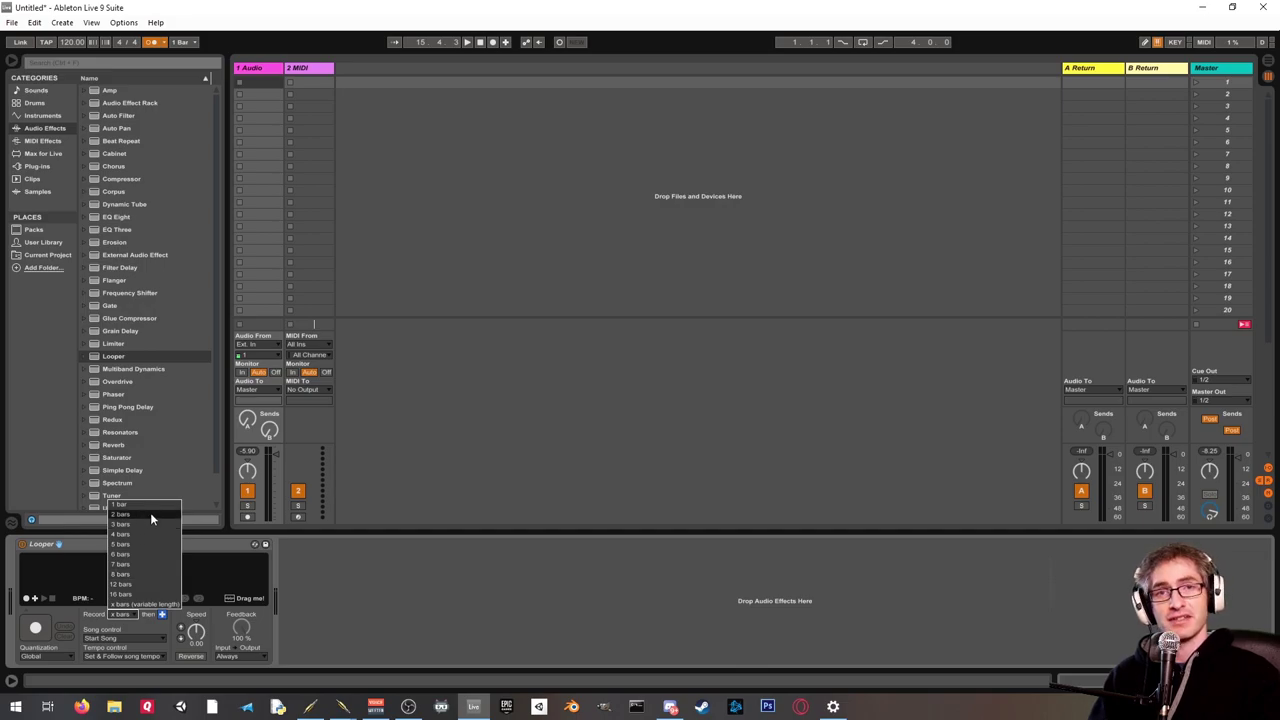
{"action": "key", "text": "Escape"}
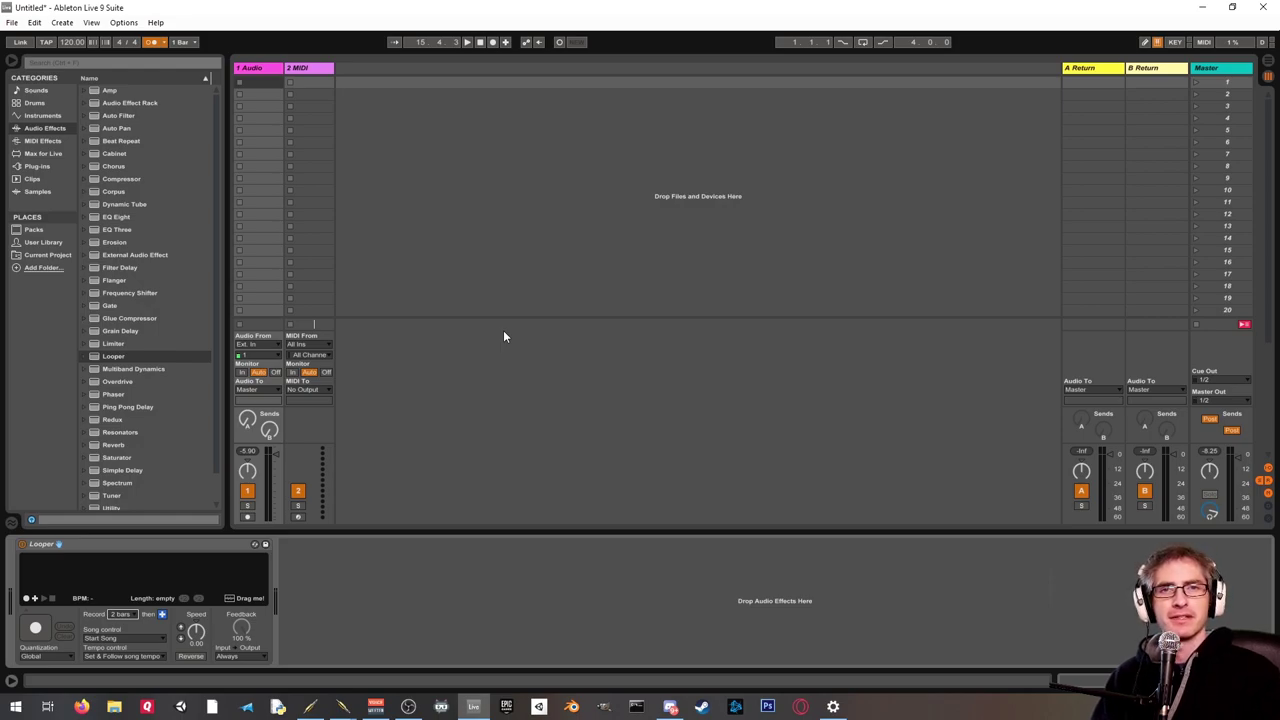
Step: Start playback, arm the Audio track, and record a two-bar loop in the Looper, ending its overdub
{"action": "left_click", "coordinate": [467, 43]}
{"action": "left_click", "coordinate": [248, 517]}
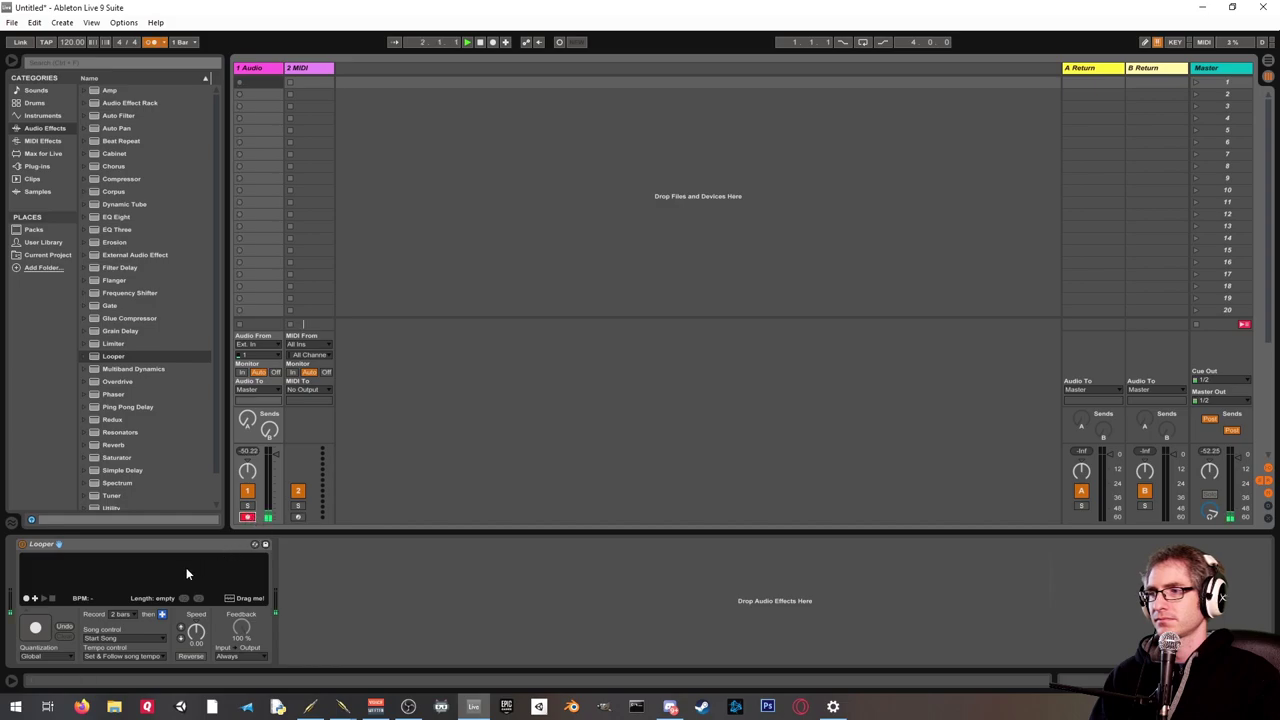
{"action": "left_click", "coordinate": [38, 628]}
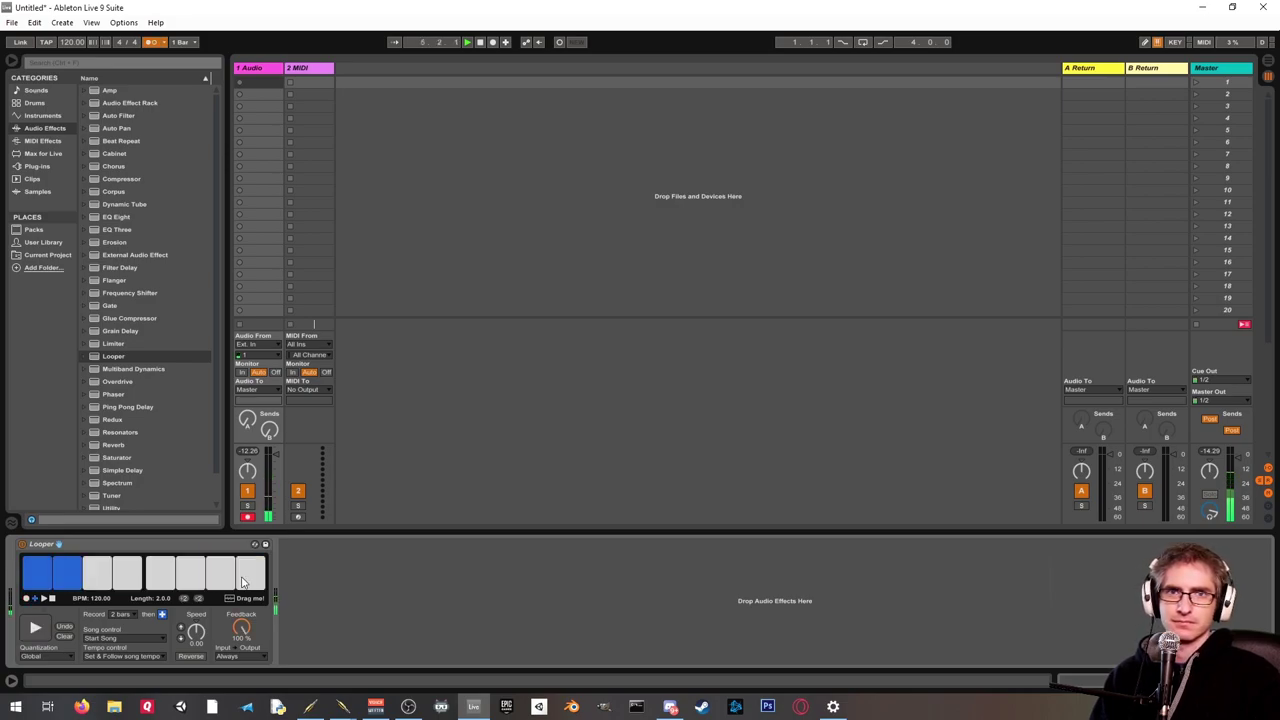
{"action": "left_click", "coordinate": [39, 631]}
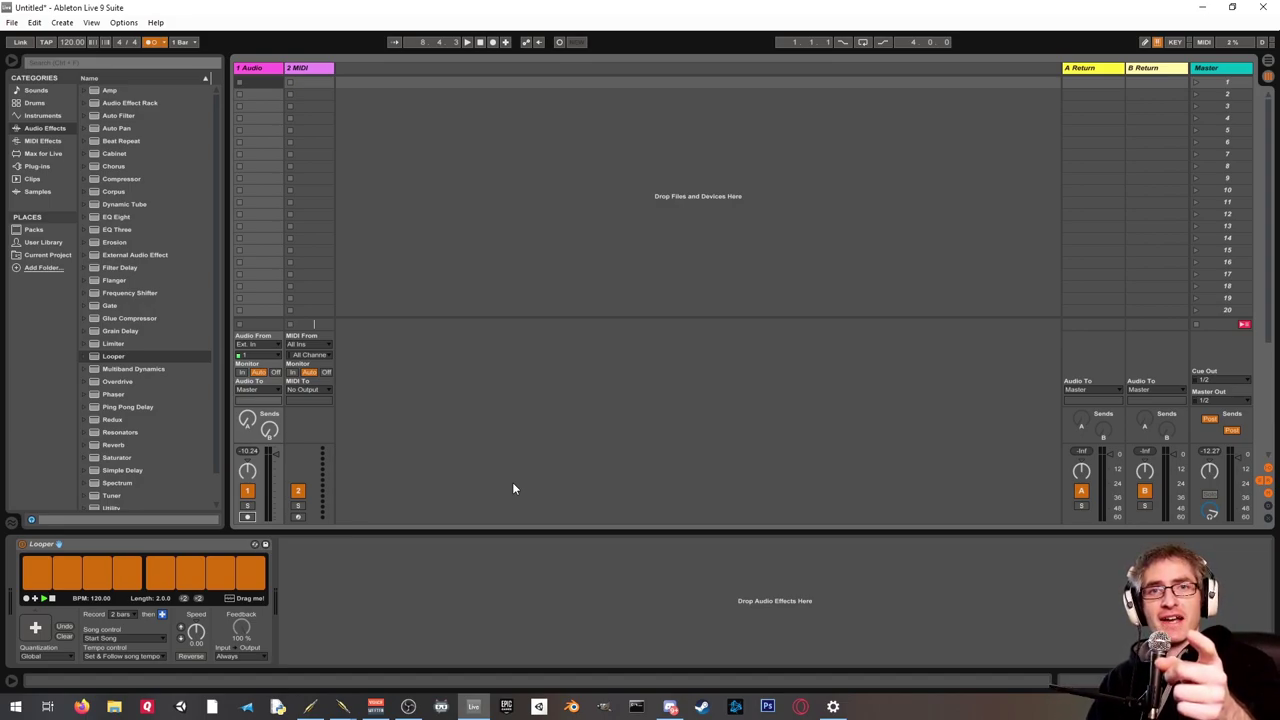
Step: Clear the Audio track's Looper and record a fresh two-bar loop with the track armed
{"action": "left_click", "coordinate": [63, 637]}
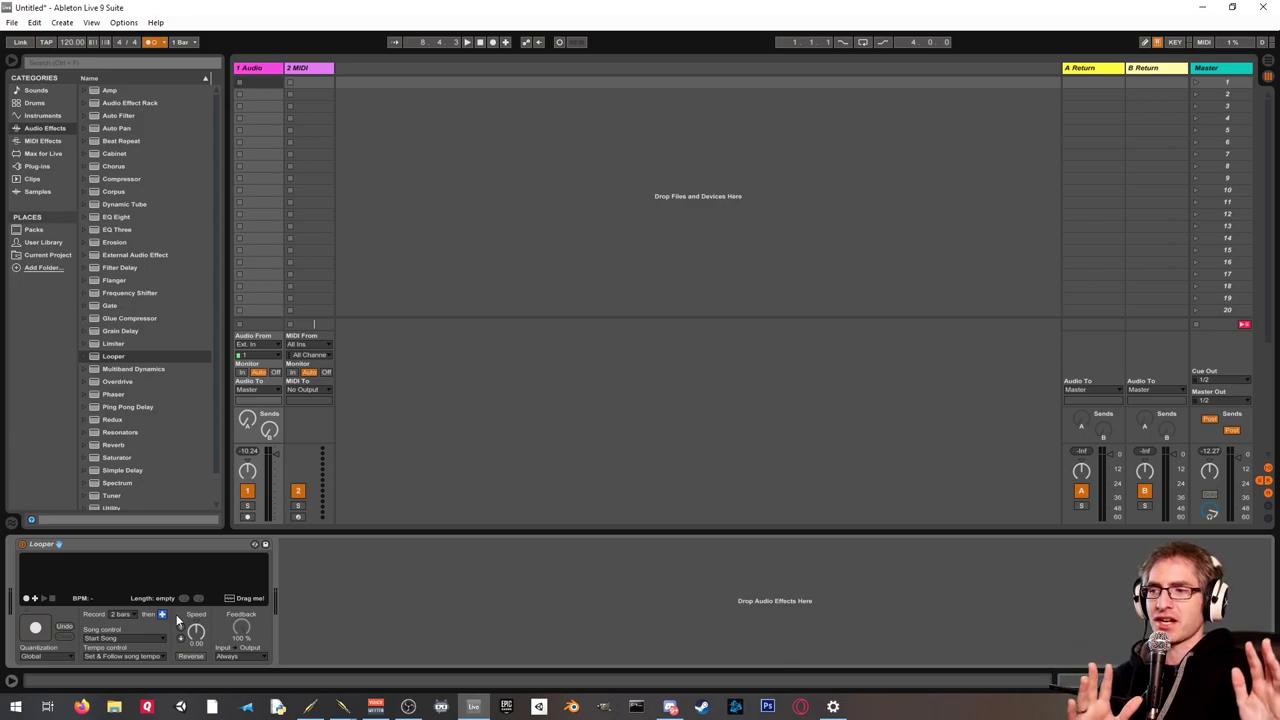
{"action": "key", "text": "space"}
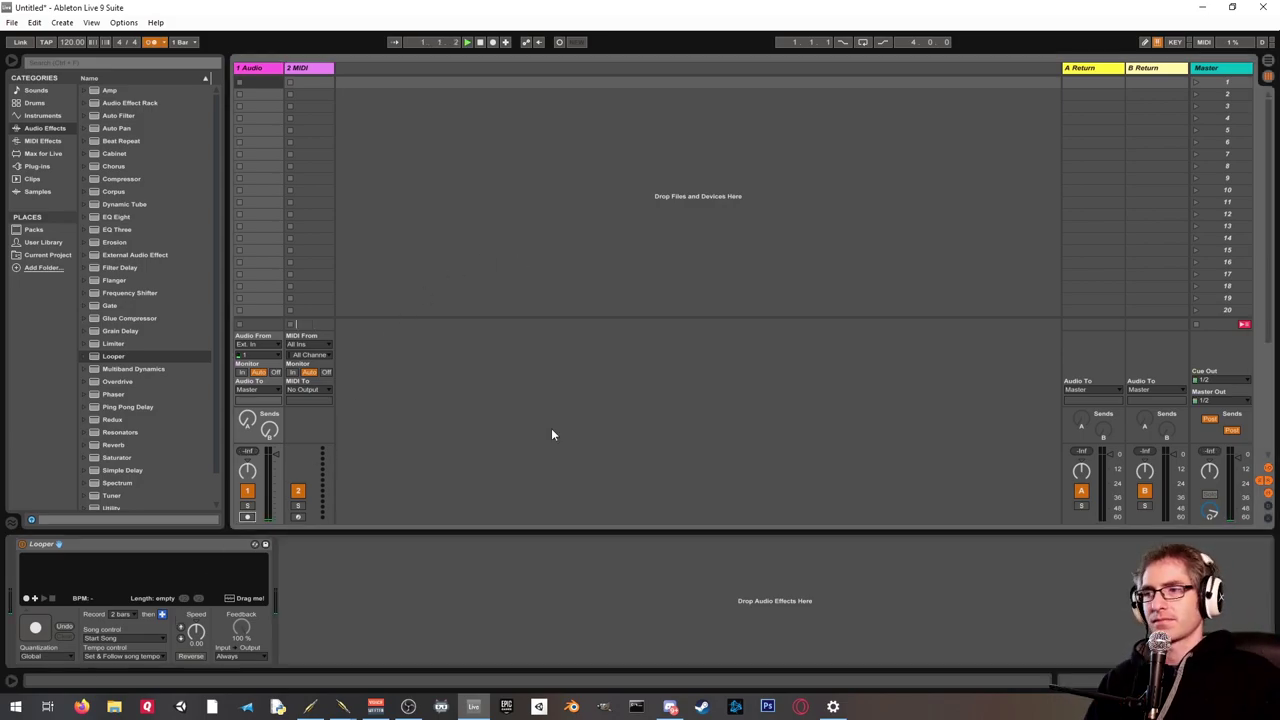
{"action": "left_click", "coordinate": [247, 517]}
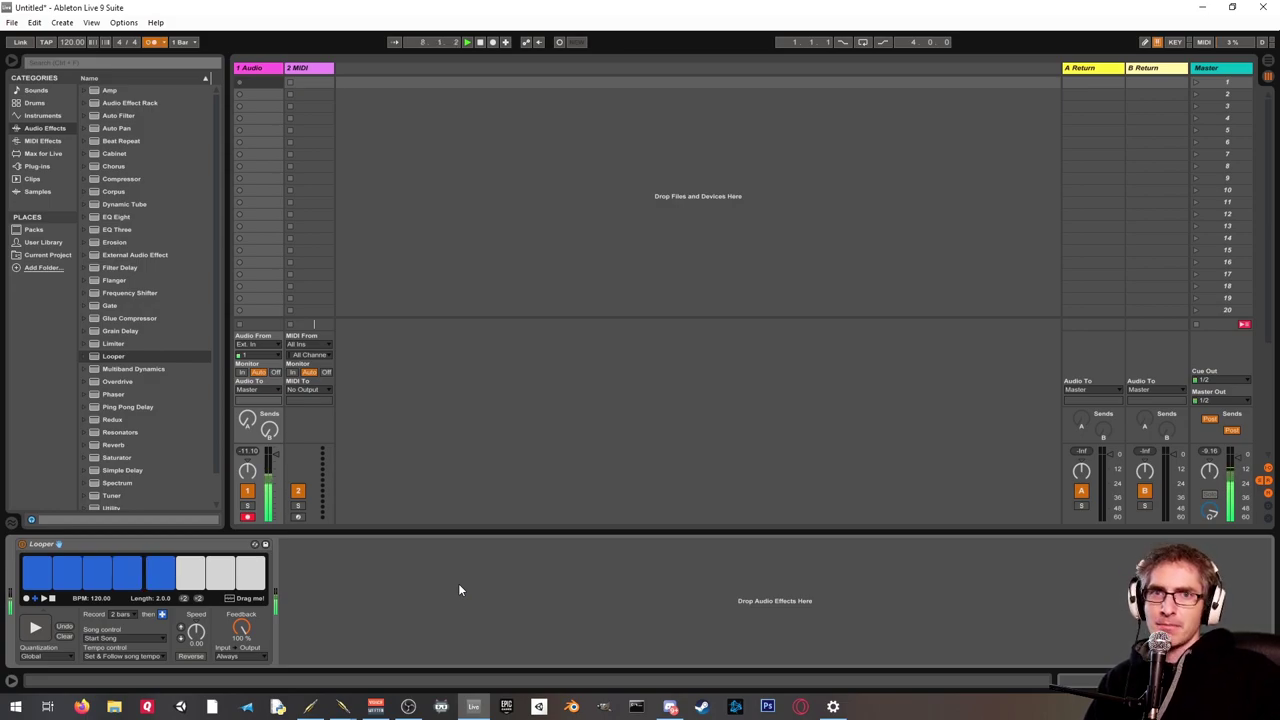
{"action": "left_click", "coordinate": [36, 627]}
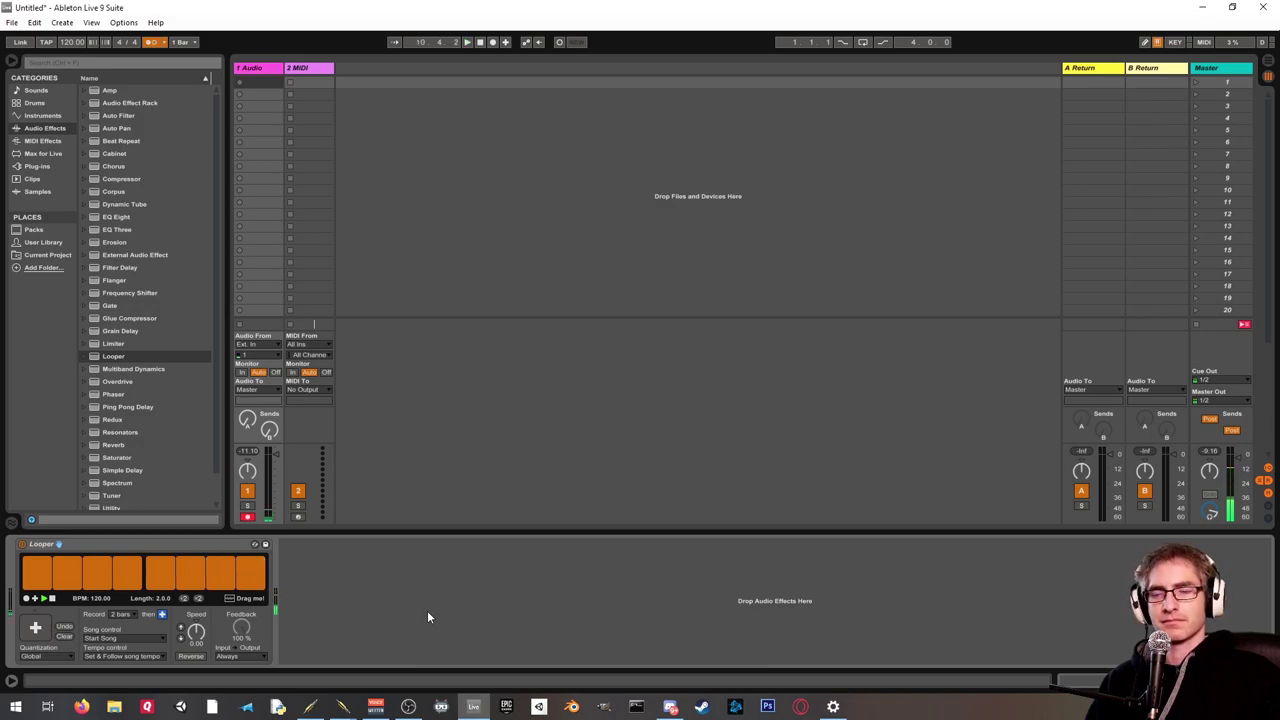
Step: Set the Audio track's Looper to switch to playback instead of overdub after its 2-bar recording
{"action": "left_click", "coordinate": [533, 492]}
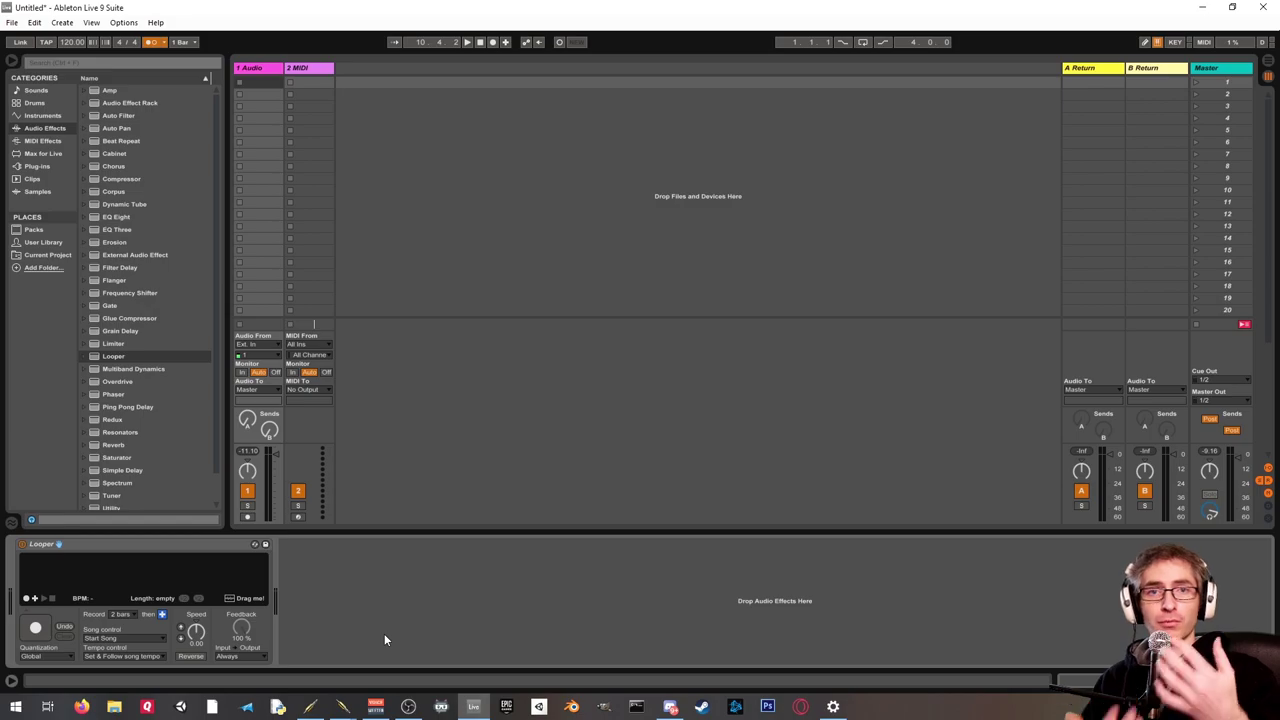
{"action": "left_click", "coordinate": [162, 616]}
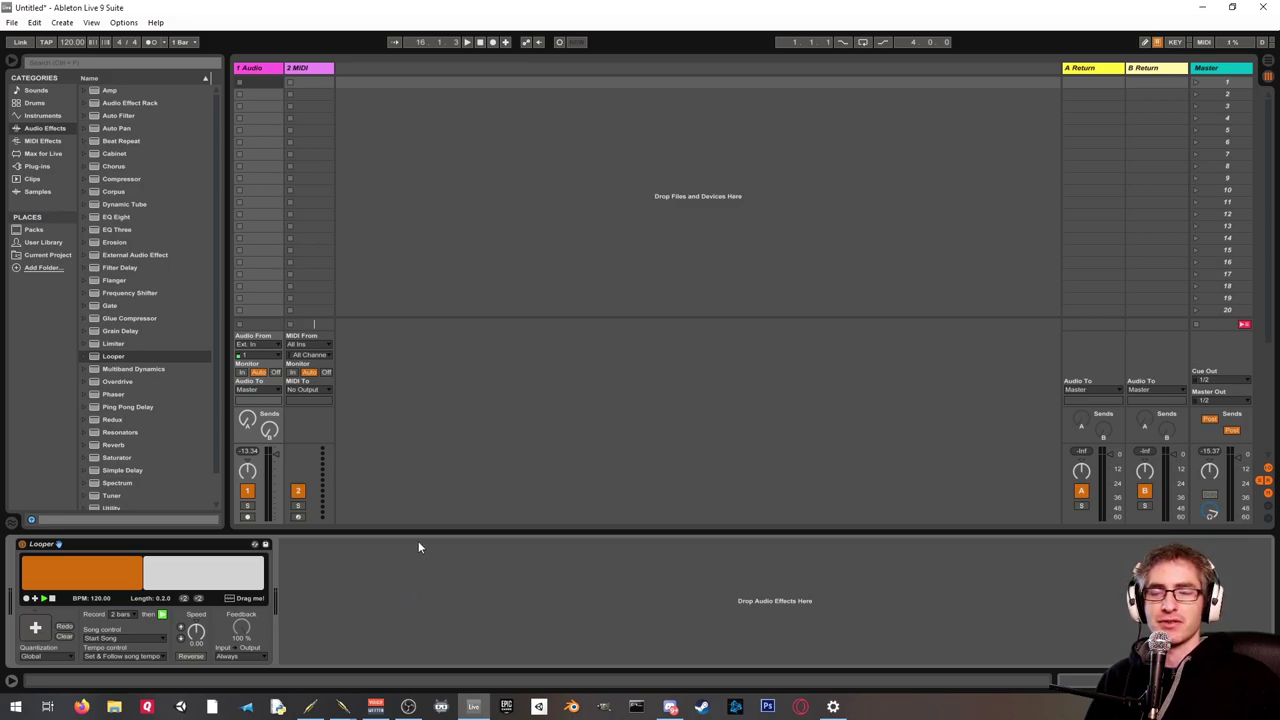
Step: Load the Wurli3 Hard Piano preset from Electric's Piano & Keys instruments onto the MIDI track
{"action": "left_click", "coordinate": [316, 69]}
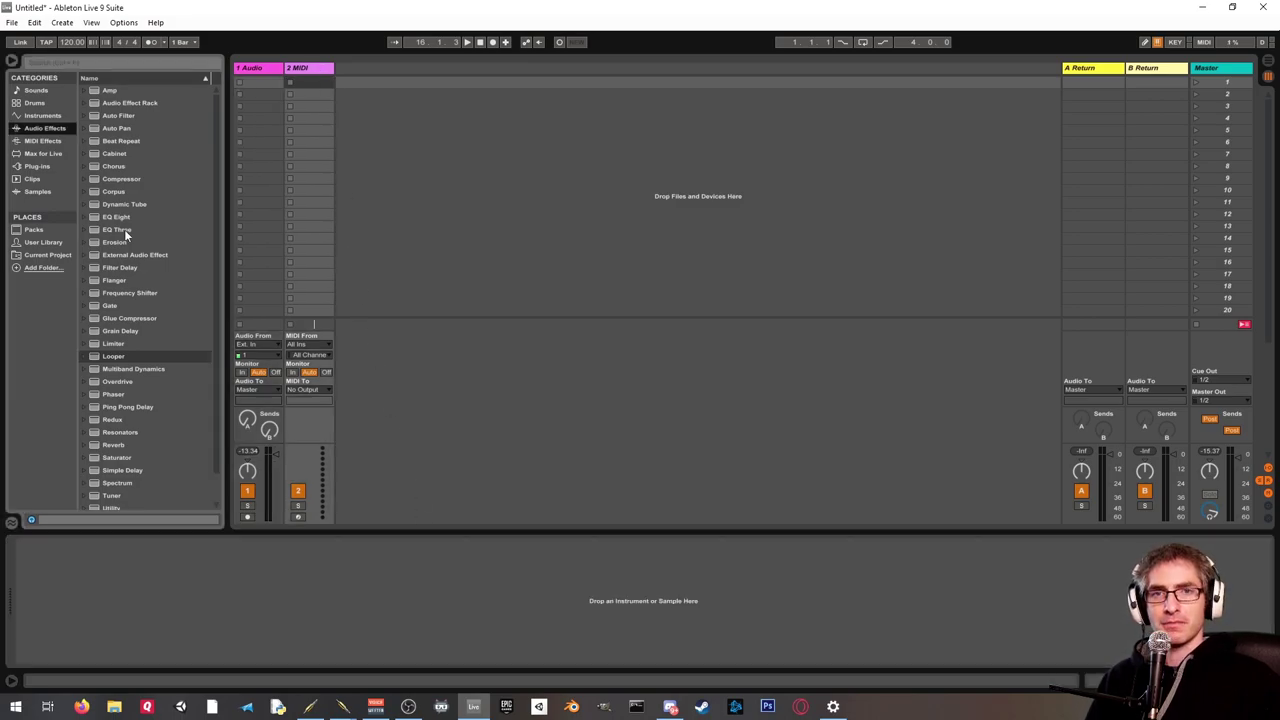
{"action": "left_click", "coordinate": [44, 116]}
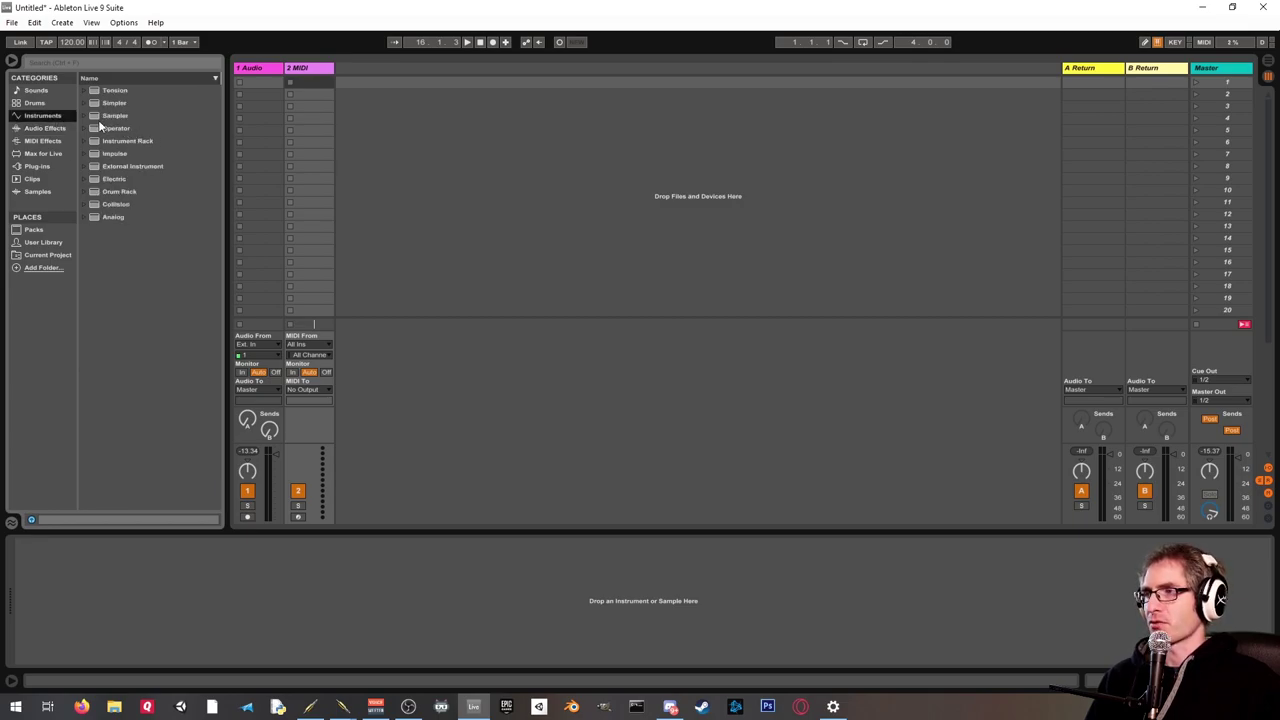
{"action": "left_click", "coordinate": [37, 167]}
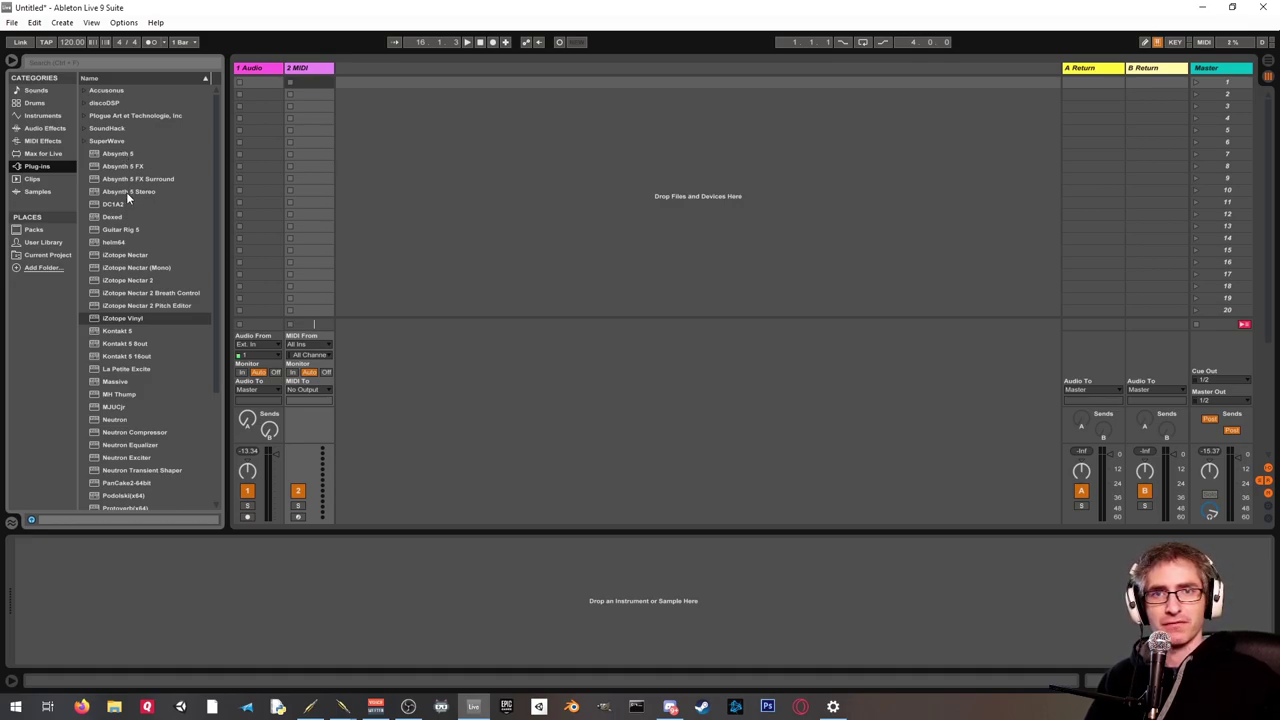
{"action": "left_click", "coordinate": [45, 115]}
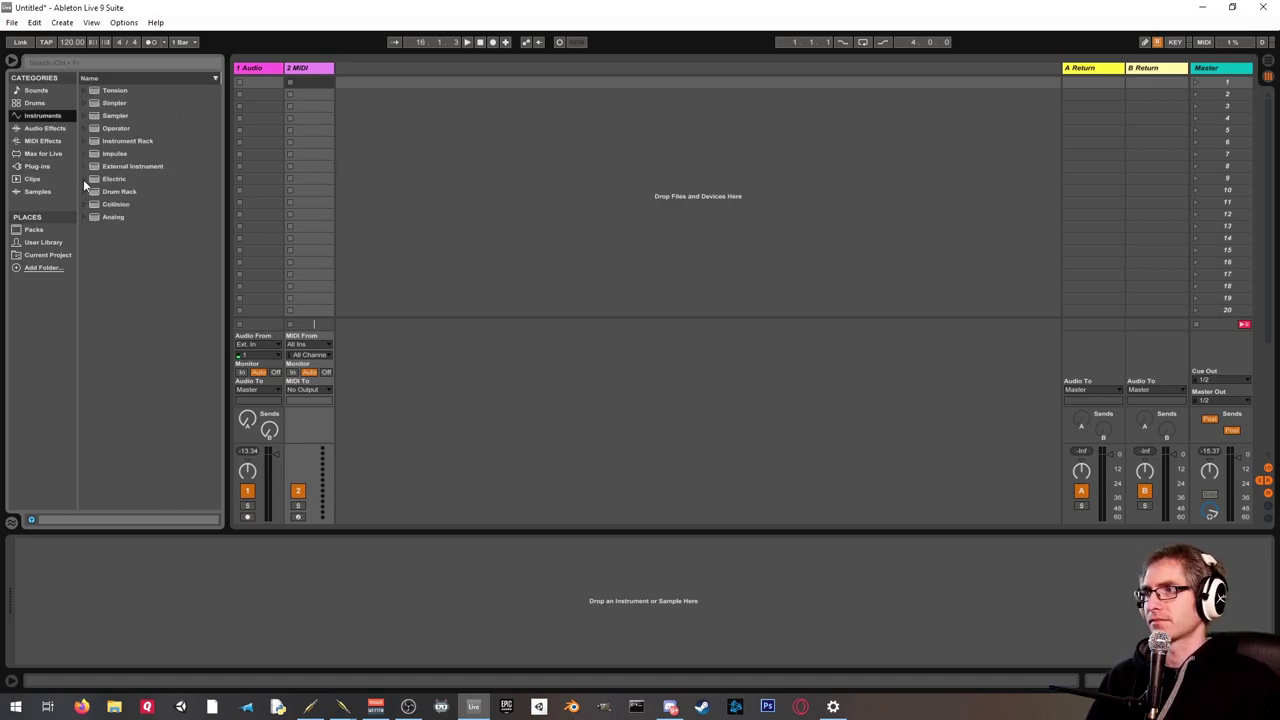
{"action": "left_click", "coordinate": [83, 179]}
{"action": "left_click", "coordinate": [87, 191]}
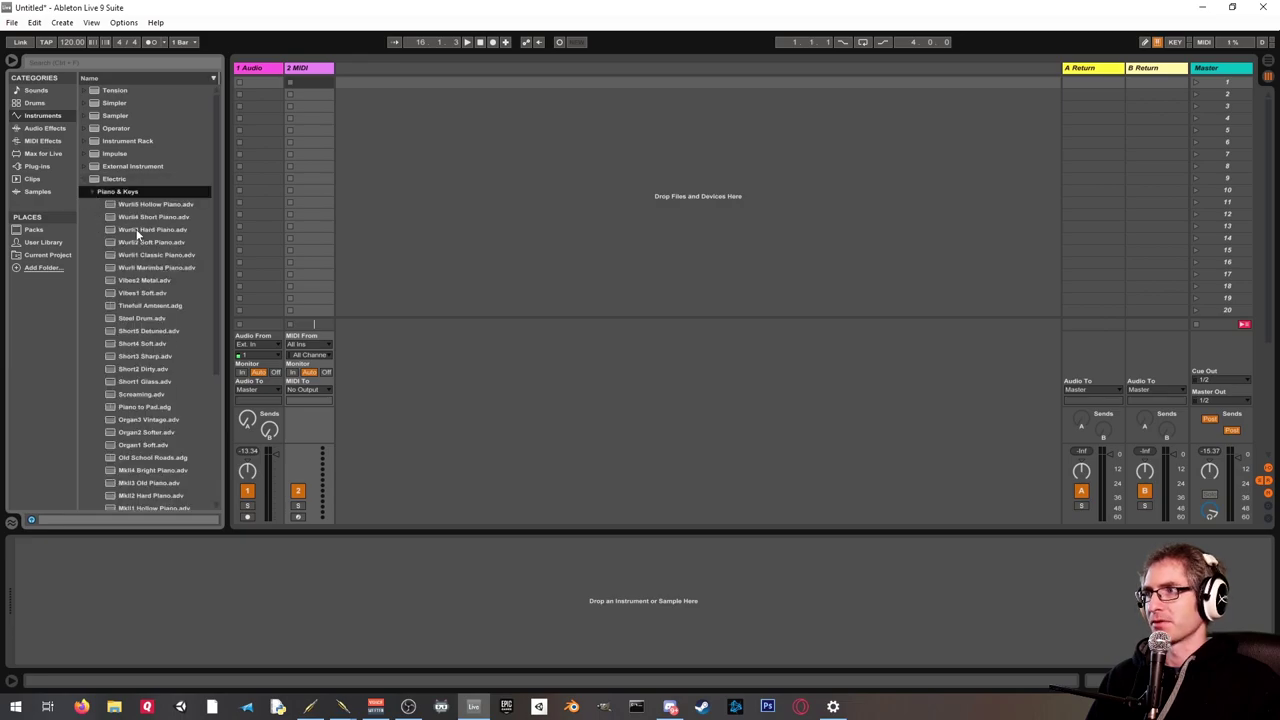
{"action": "left_click_drag", "start_coordinate": [150, 234], "coordinate": [312, 185]}
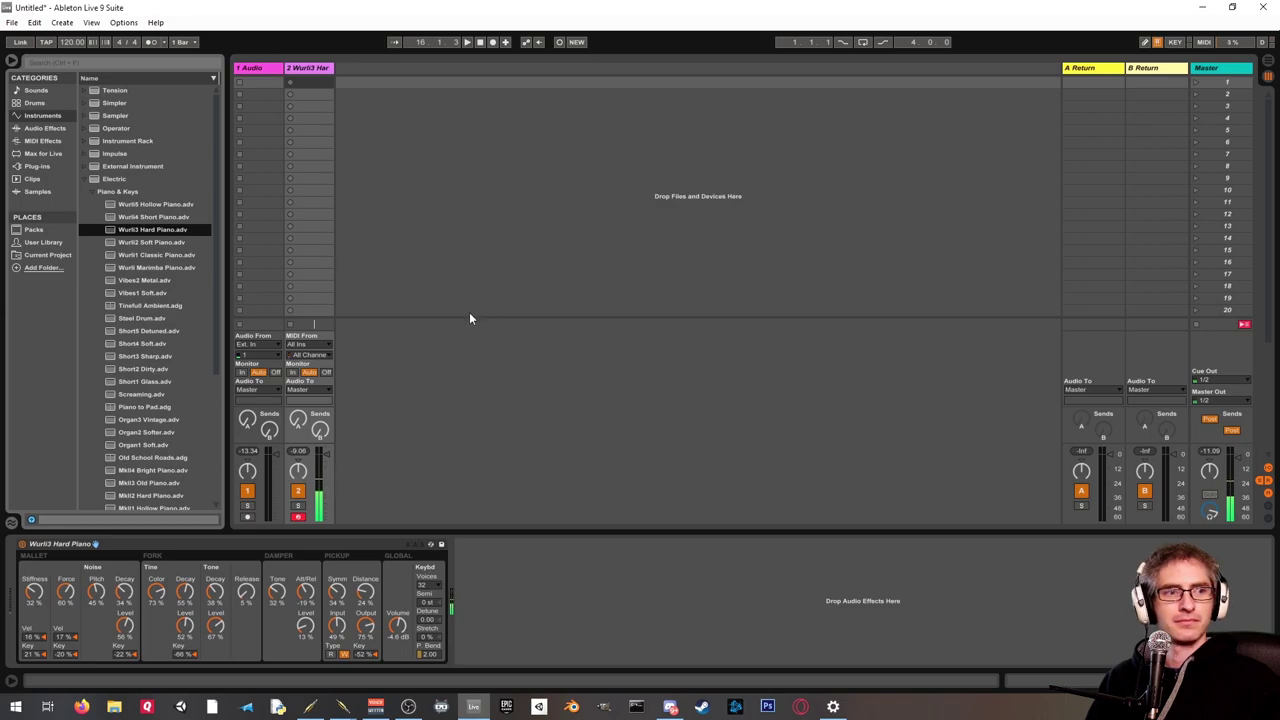
Step: Add a Looper effect after the Wurli3 Hard Piano on the second track
{"action": "left_click", "coordinate": [43, 129]}
{"action": "left_click_drag", "start_coordinate": [125, 356], "coordinate": [588, 595]}
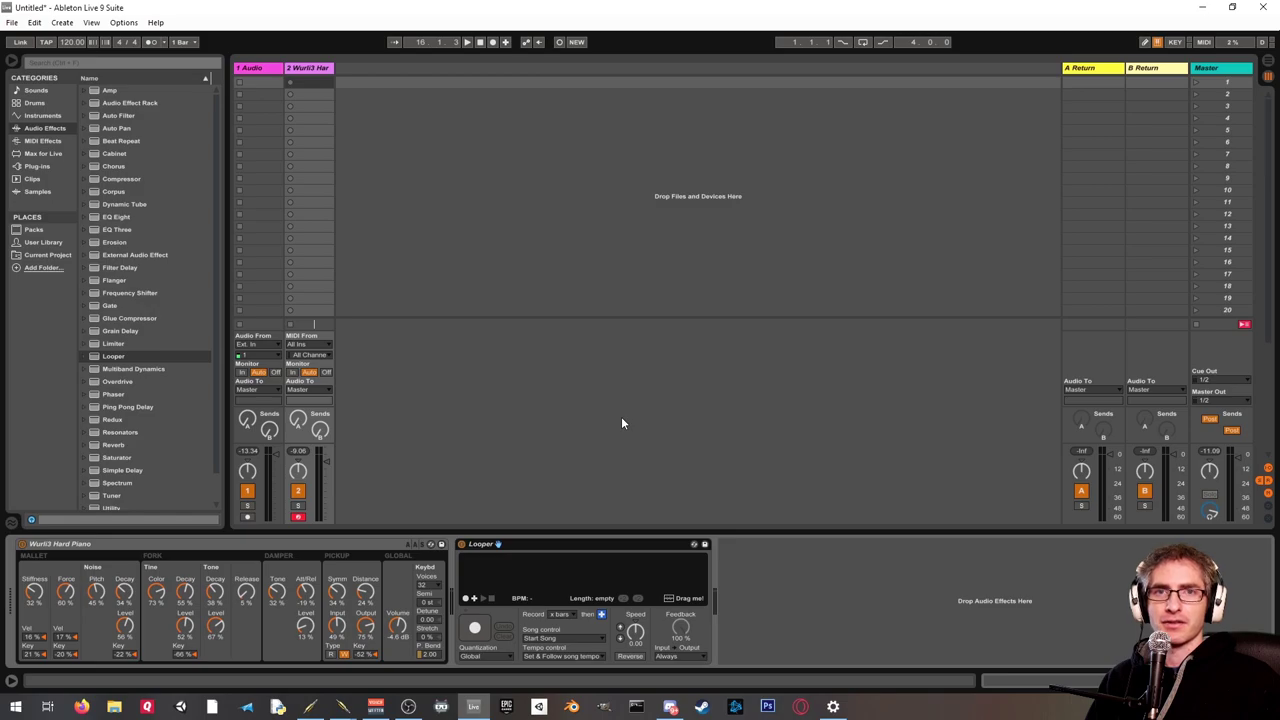
Step: Set the piano track's Looper to record 2 bars and record a loop with it
{"action": "left_click", "coordinate": [562, 614]}
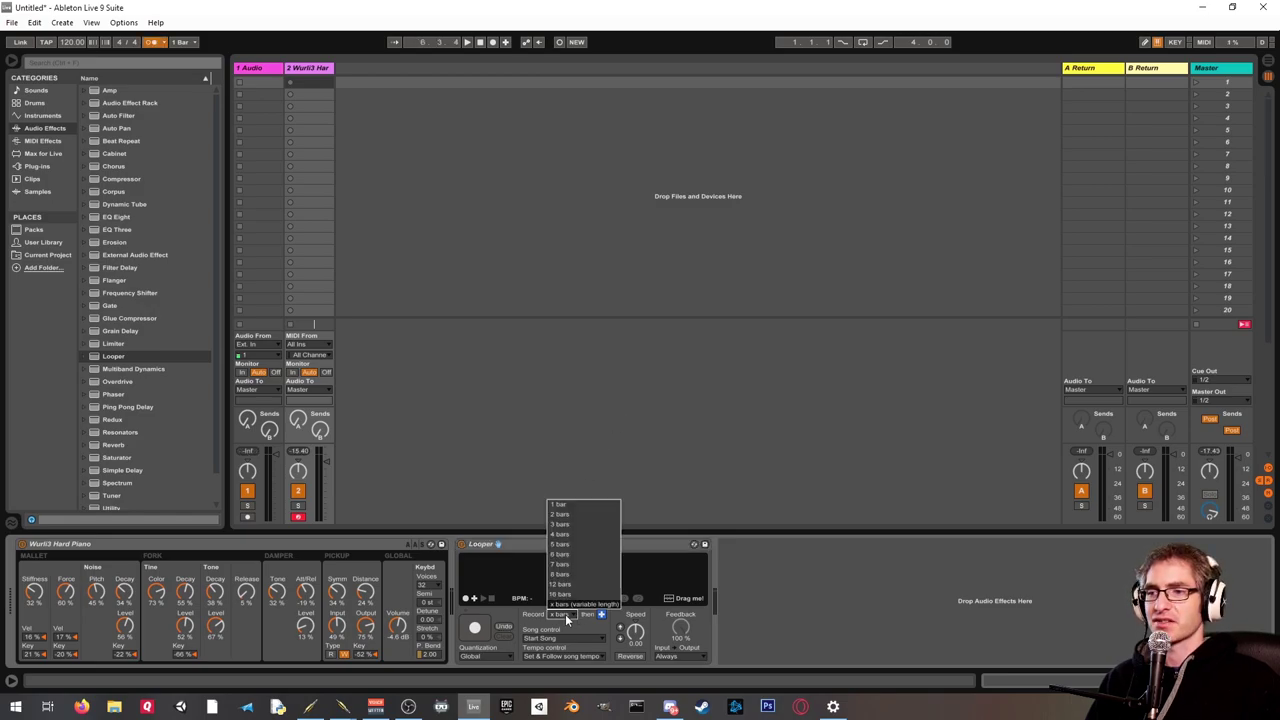
{"action": "left_click", "coordinate": [582, 515]}
{"action": "left_click", "coordinate": [481, 630]}
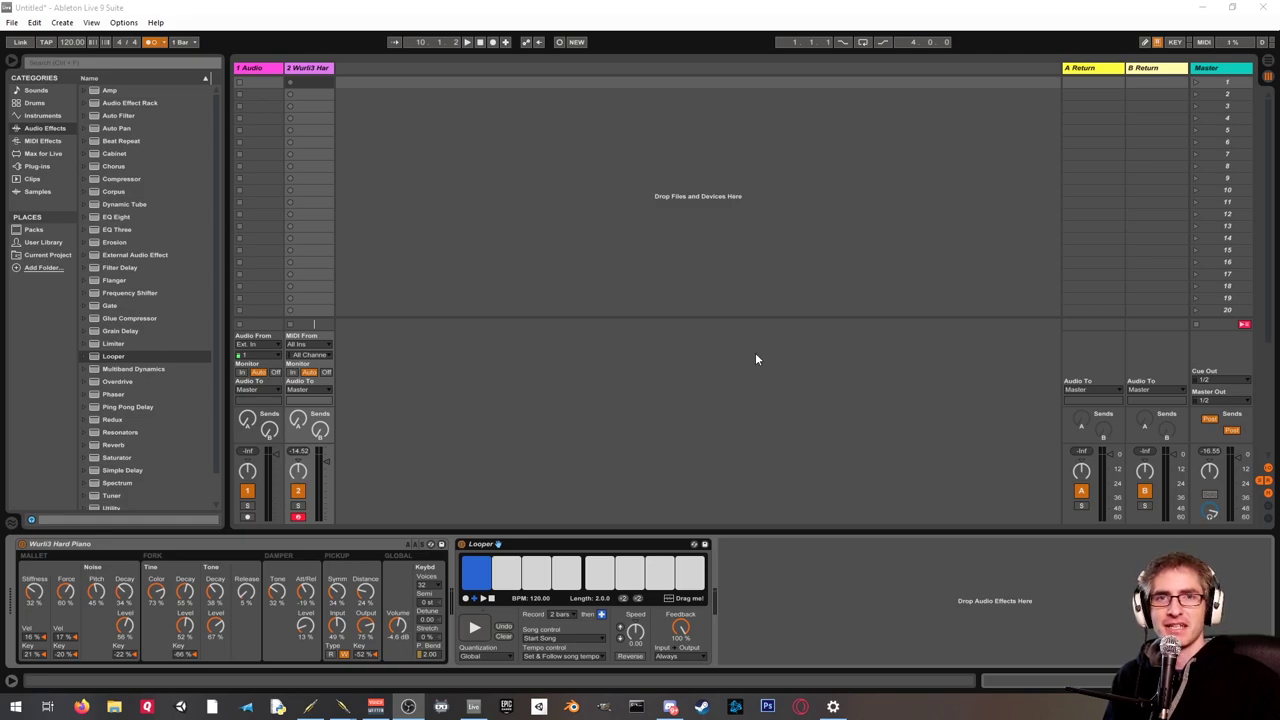
Step: Turn on MIDI mapping mode and clear the loop in the piano track's Looper
{"action": "left_click", "coordinate": [1207, 42]}
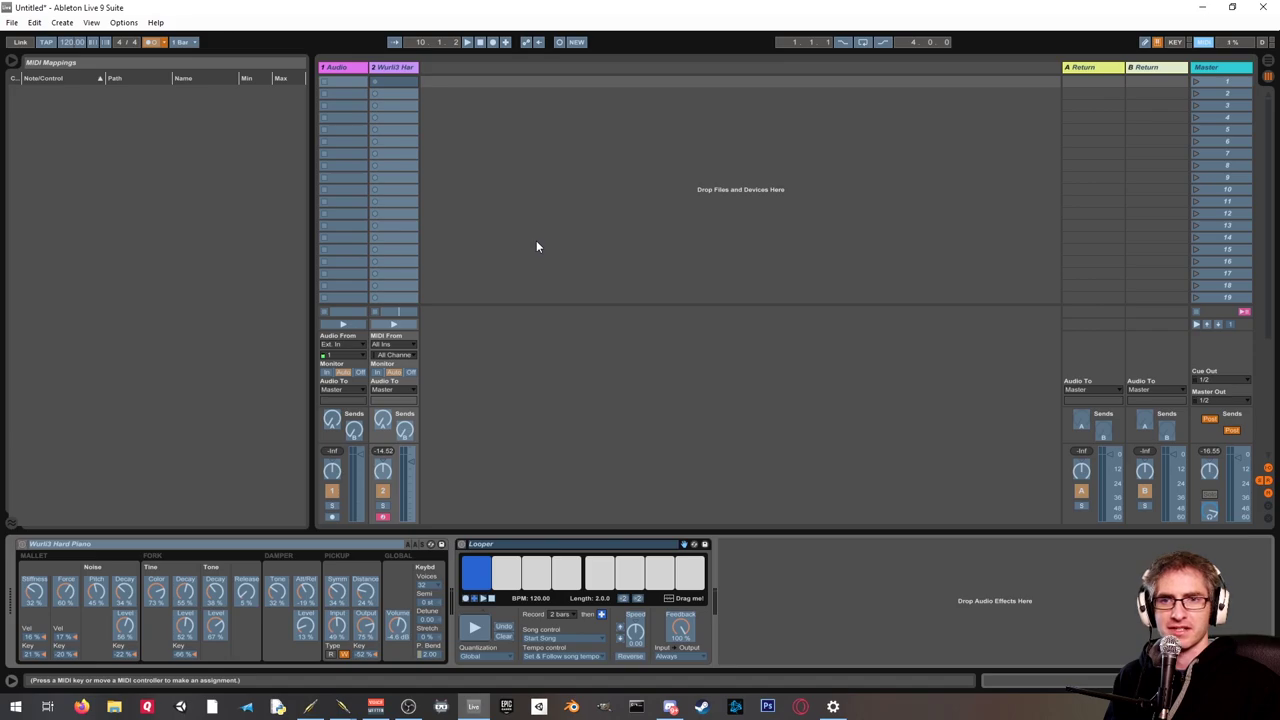
{"action": "left_click", "coordinate": [492, 636]}
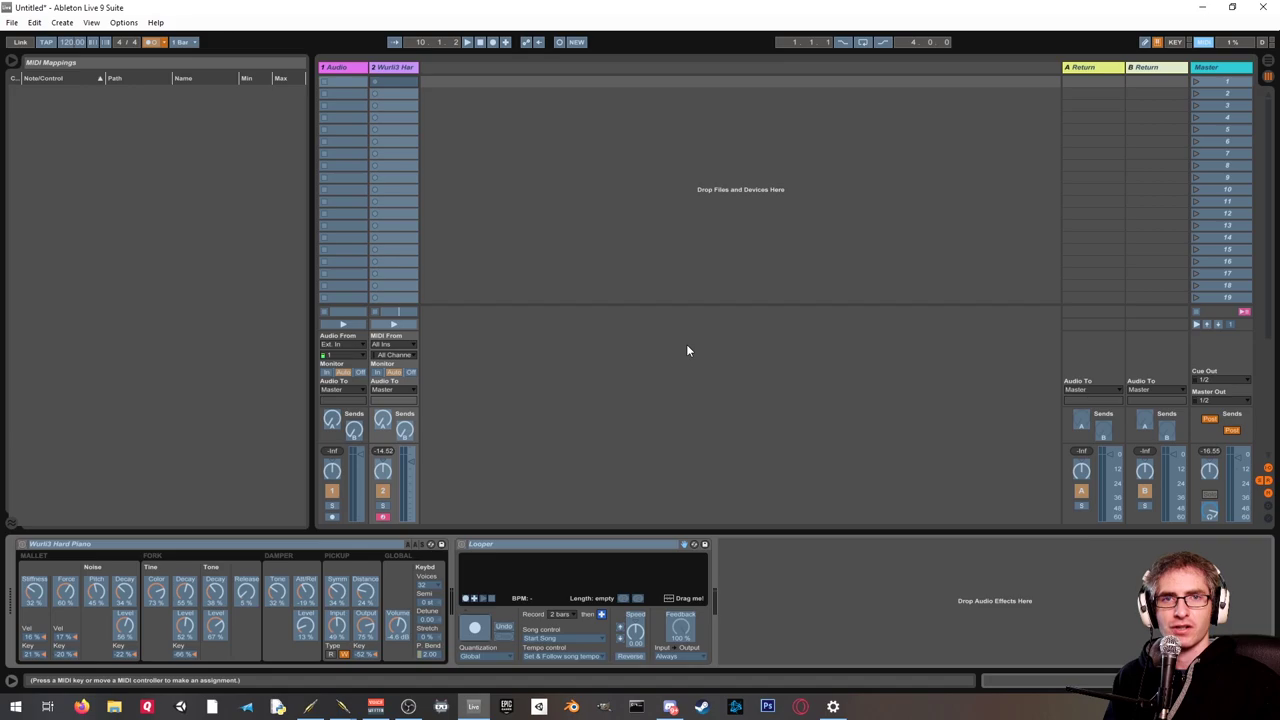
Step: Map the piano track Looper's multi-purpose button to MIDI CC 23, leave MIDI mapping mode, and clear the loop
{"action": "left_click", "coordinate": [472, 628]}
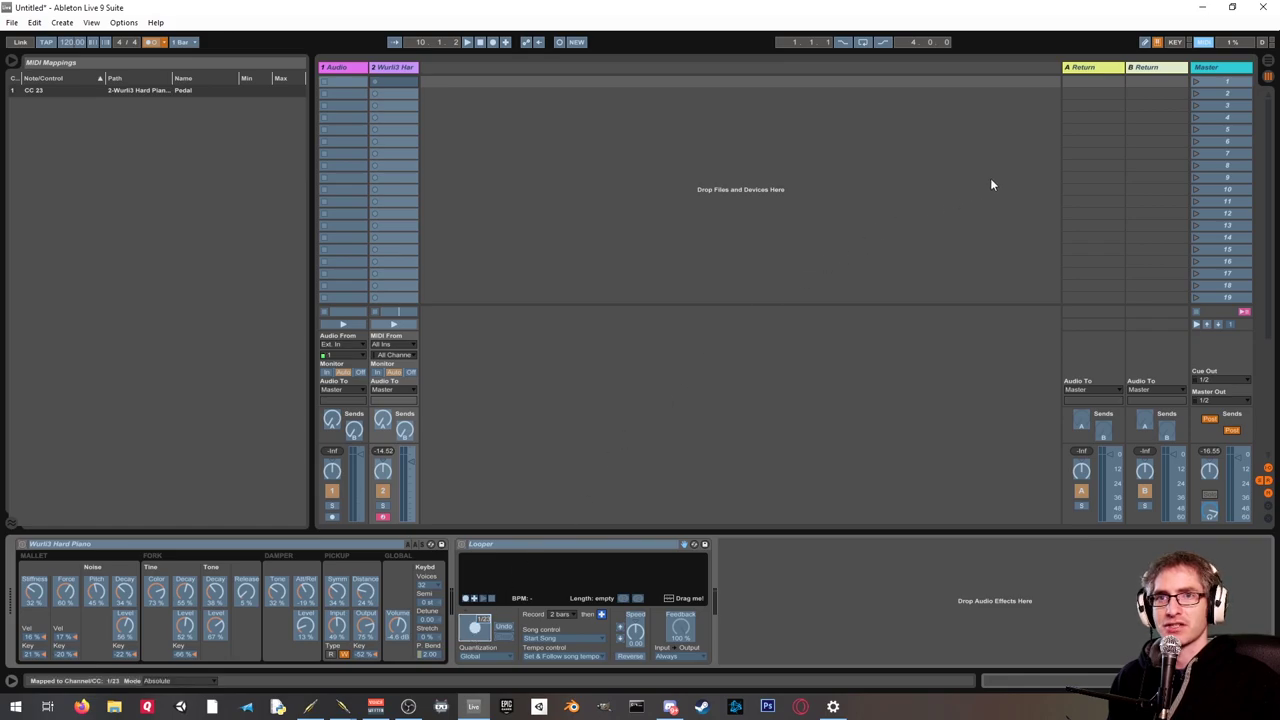
{"action": "left_click", "coordinate": [1203, 42]}
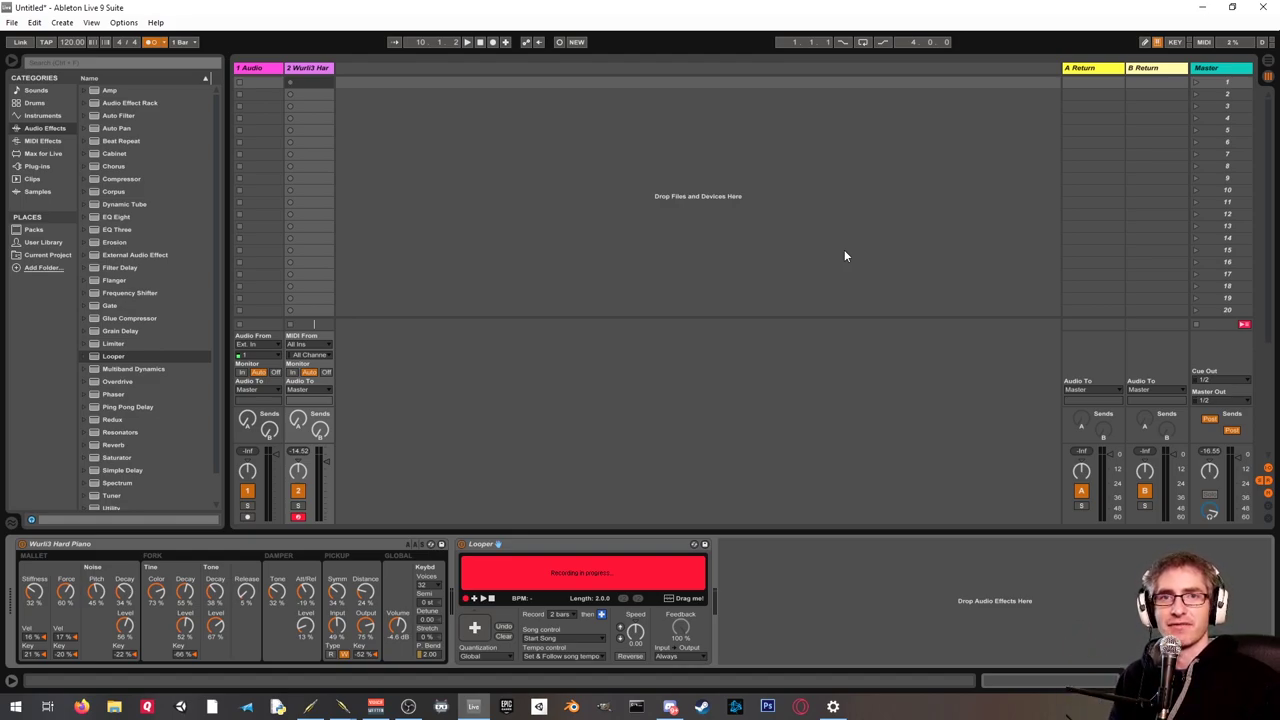
{"action": "left_click", "coordinate": [503, 636]}
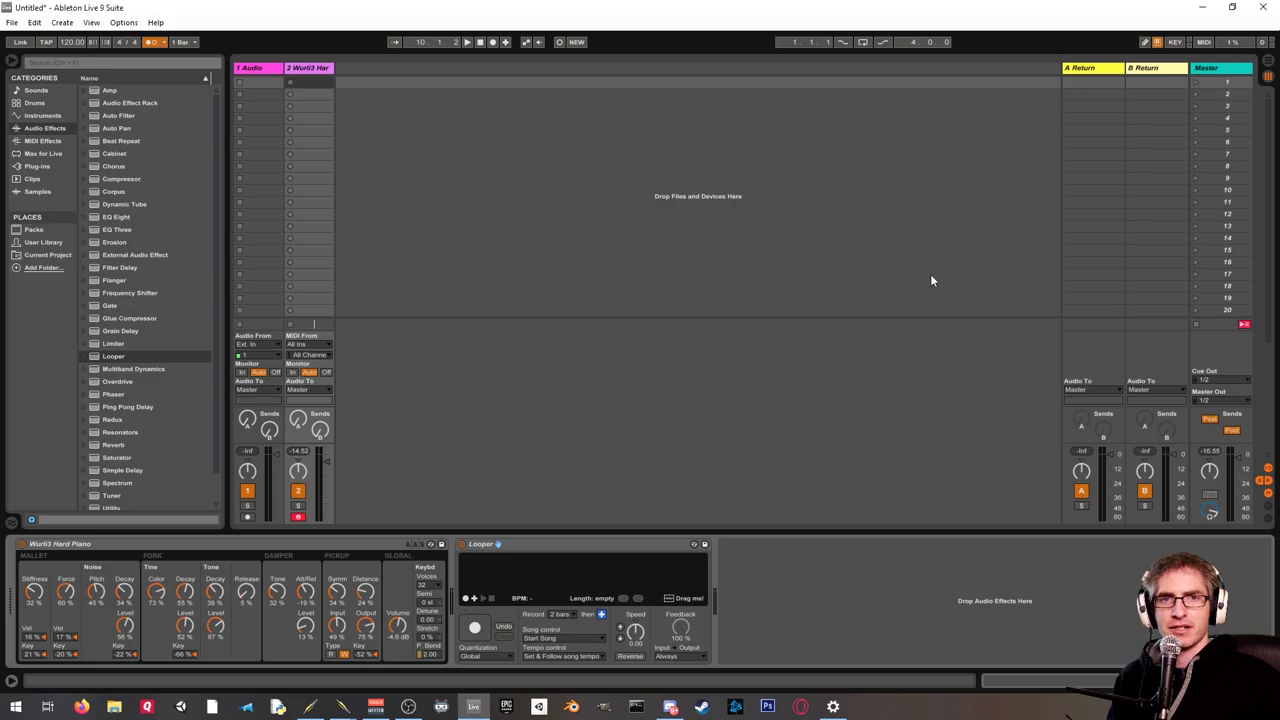
Step: Map the Clear button of the piano track's Looper to MIDI CC 33 and leave MIDI mapping mode
{"action": "left_click", "coordinate": [1201, 41]}
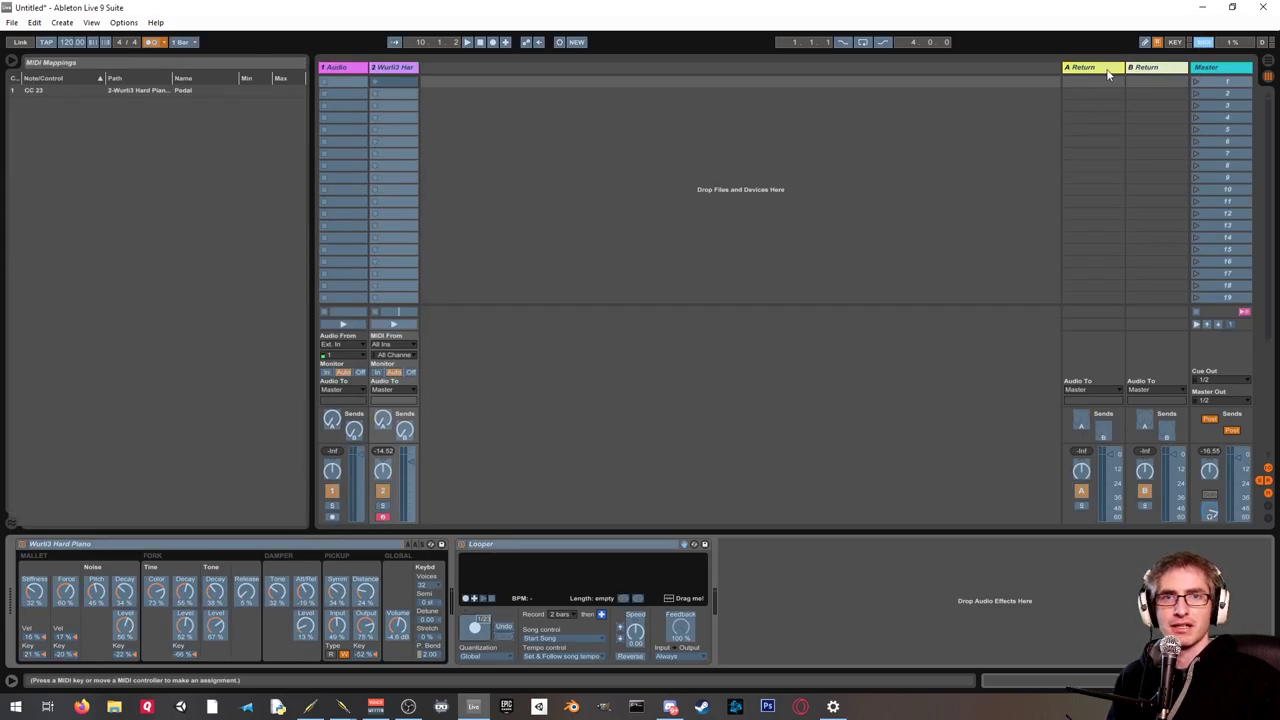
{"action": "left_click", "coordinate": [505, 637]}
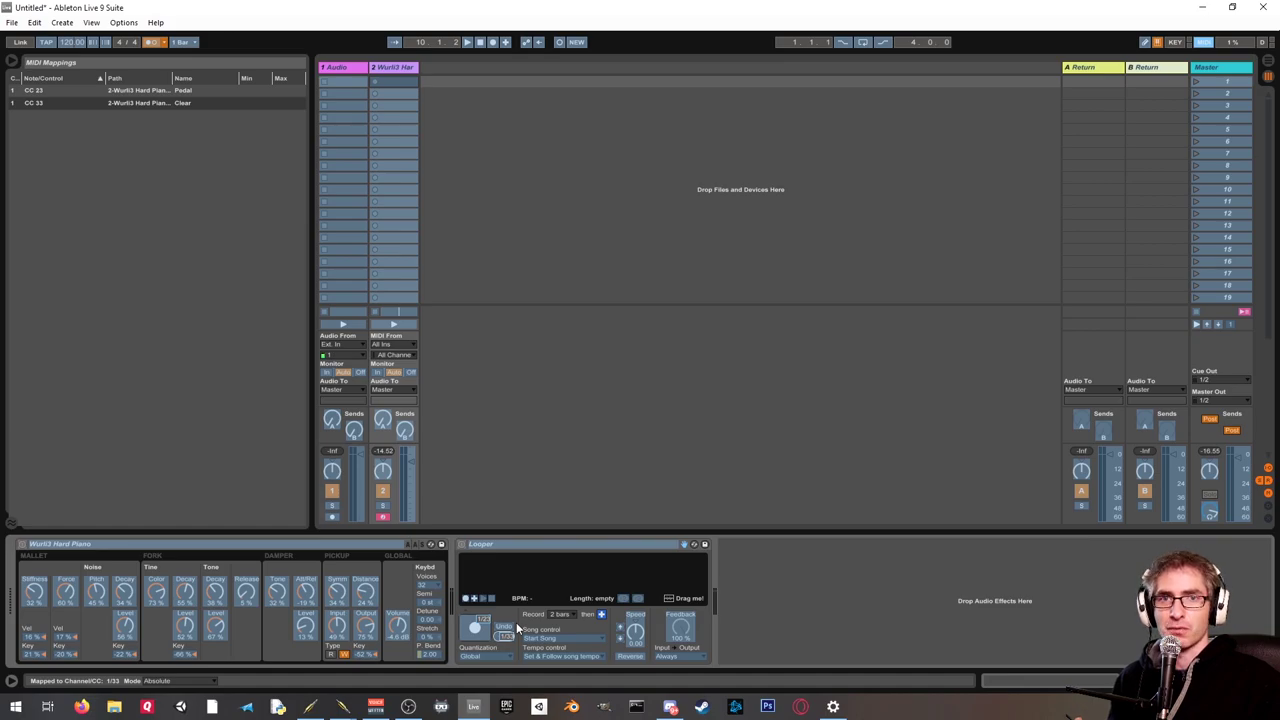
{"action": "left_click", "coordinate": [1203, 42]}
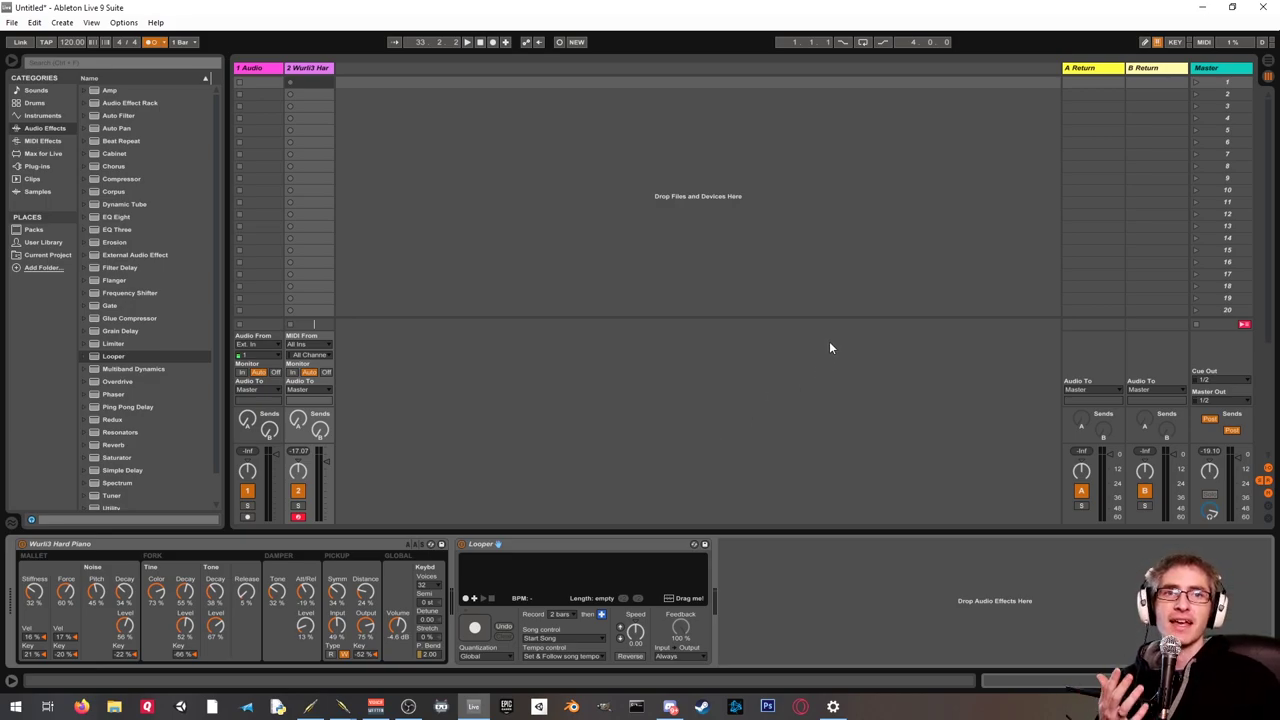
Step: Assign computer key q to the Looper's multi-purpose button and key w to its Clear button, and leave key mapping mode
{"action": "left_click", "coordinate": [1175, 42]}
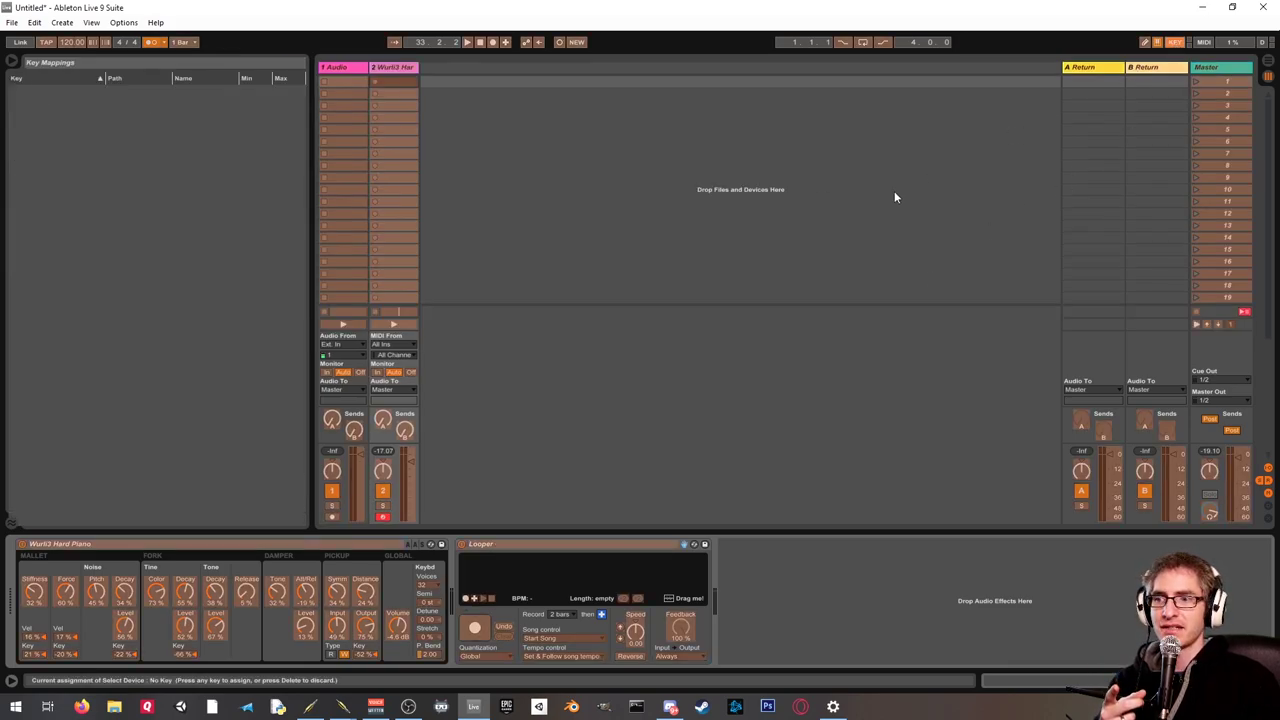
{"action": "left_click", "coordinate": [483, 632]}
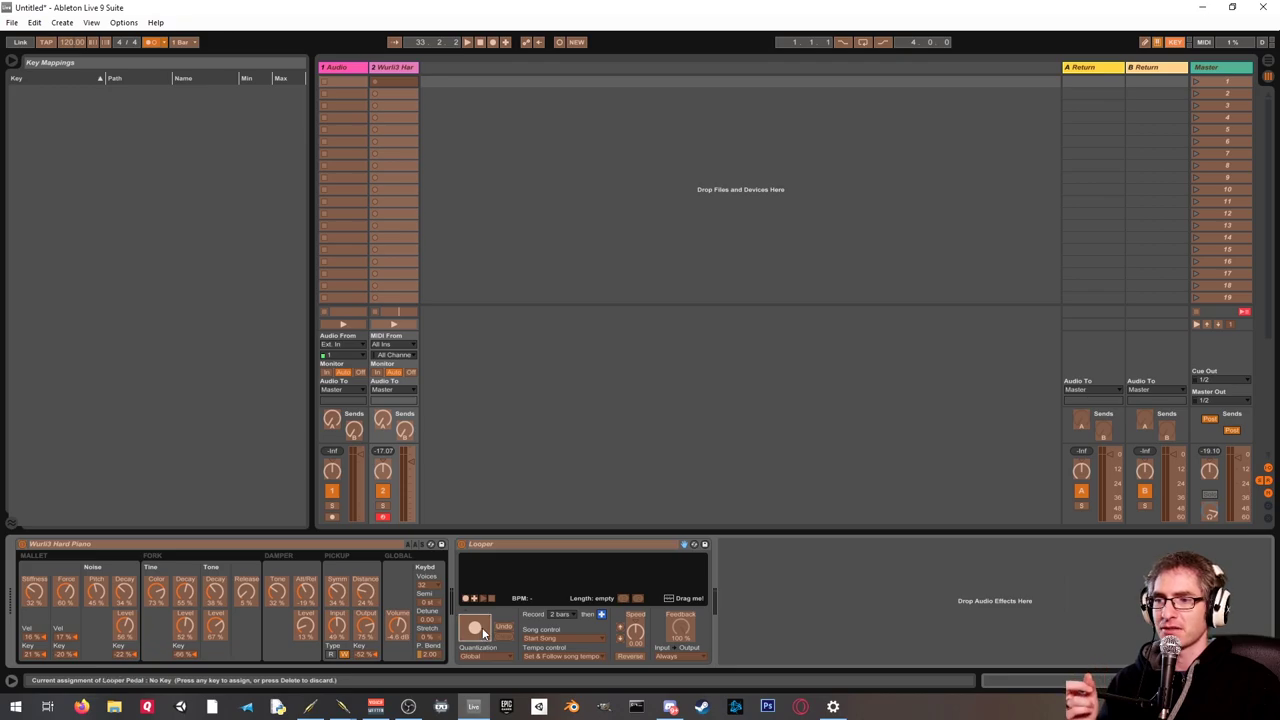
{"action": "key", "text": "q"}
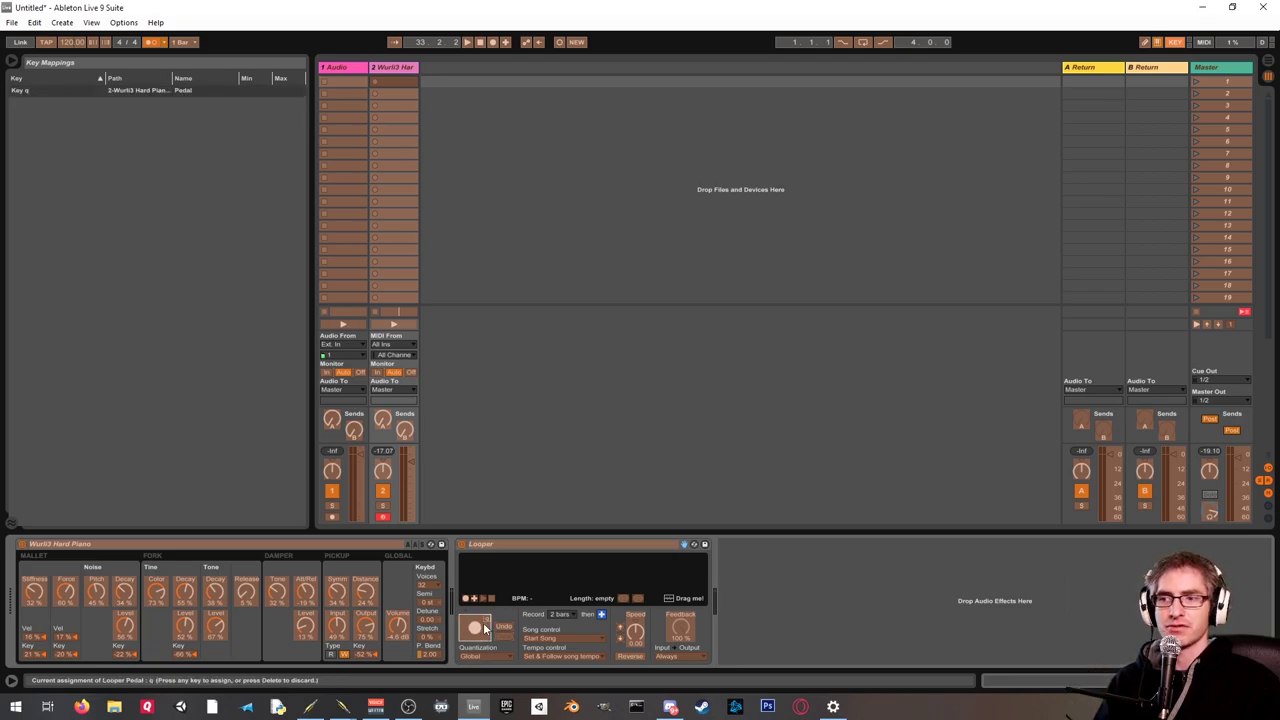
{"action": "left_click", "coordinate": [506, 637]}
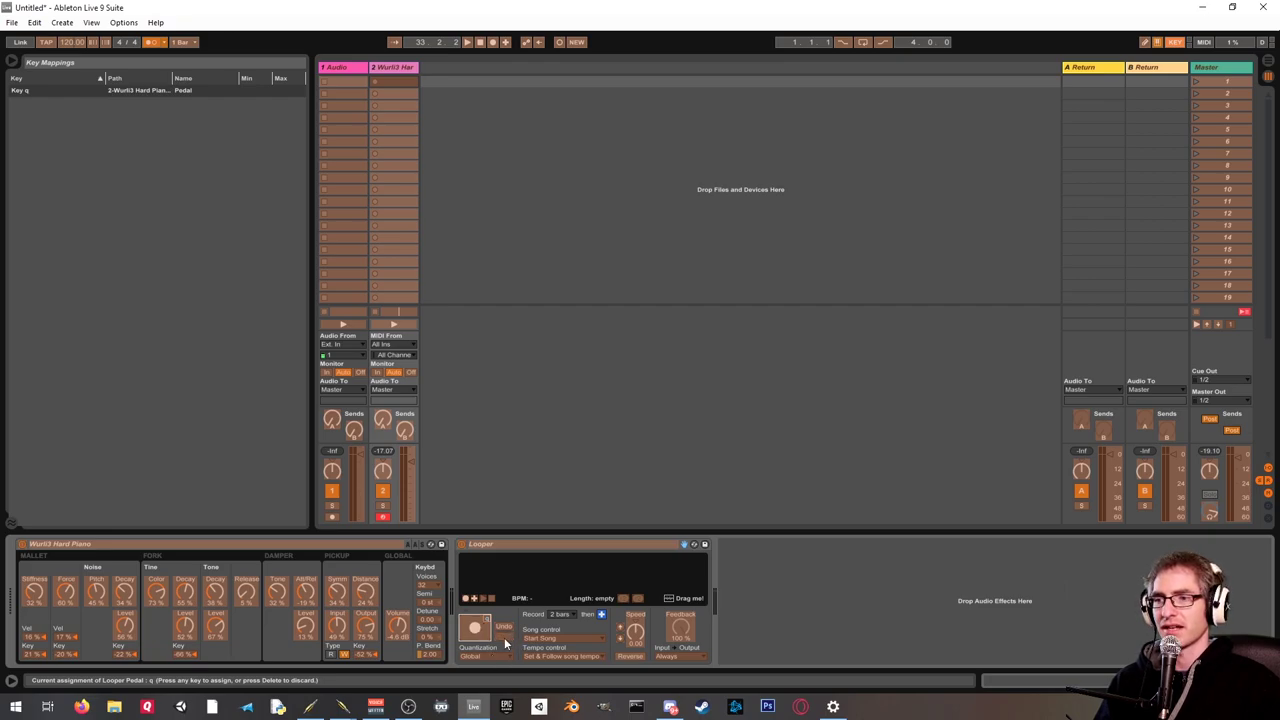
{"action": "key", "text": "w"}
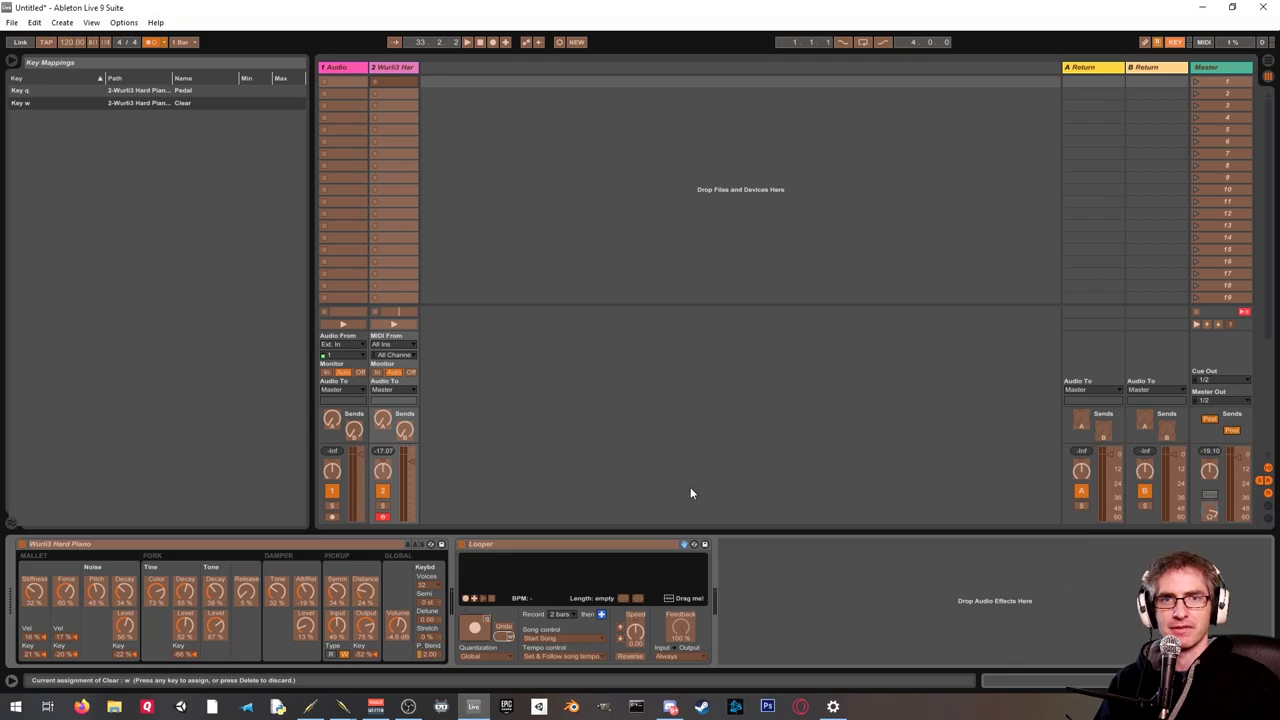
{"action": "key", "text": "ctrl+k"}
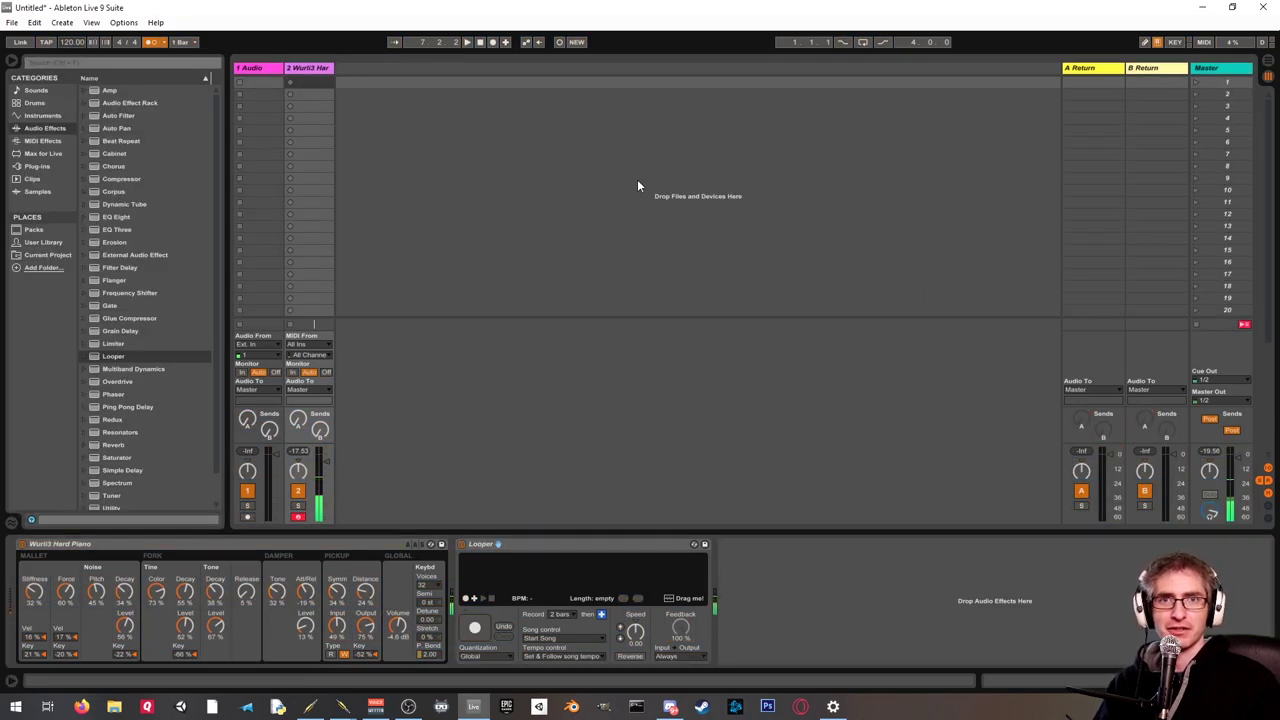
Step: Switch the computer MIDI keyboard off and back on
{"action": "left_click", "coordinate": [1157, 43]}
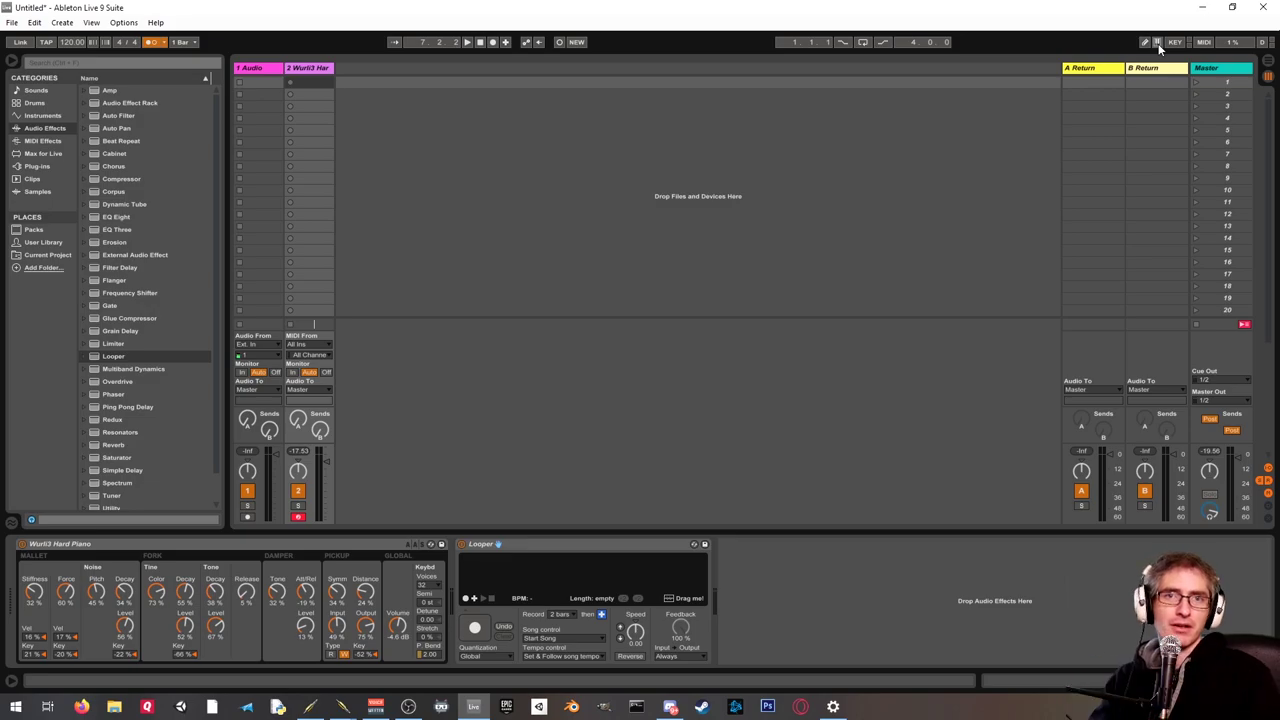
{"action": "left_click", "coordinate": [1157, 43]}
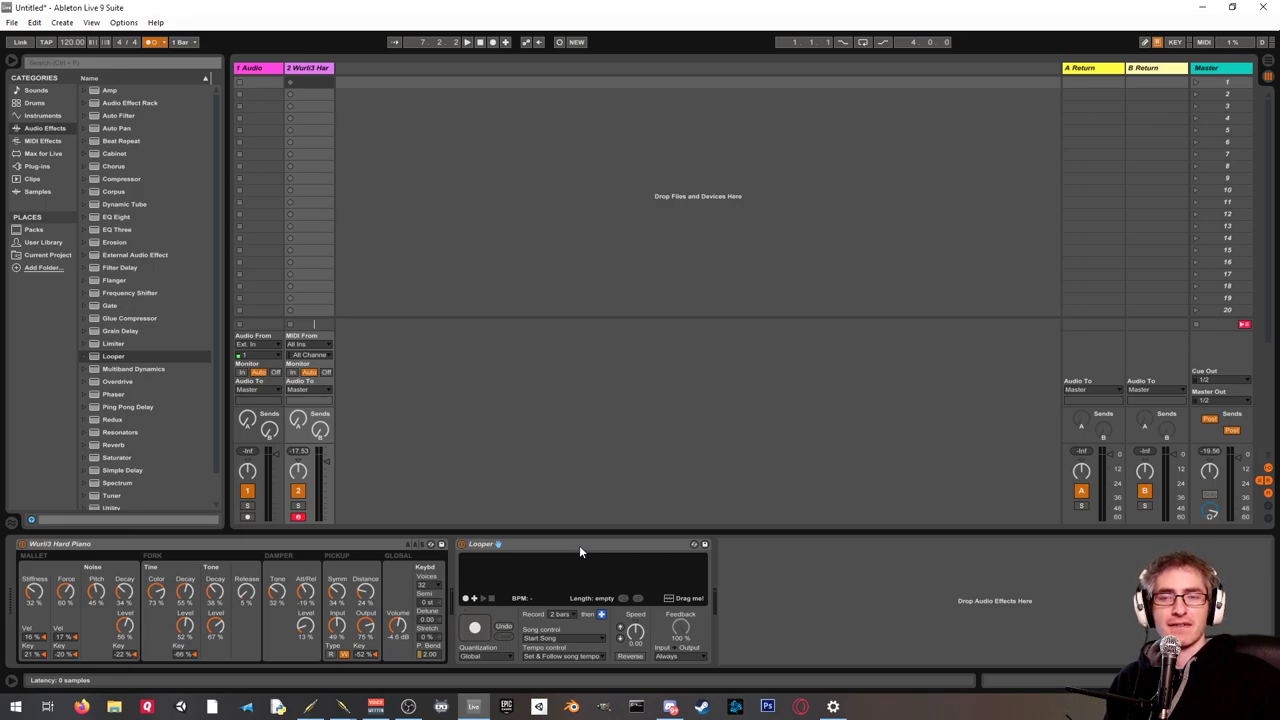
Step: Remove the Looper from the piano track and delete the audio track
{"action": "left_click", "coordinate": [579, 547]}
{"action": "key", "text": "Delete"}
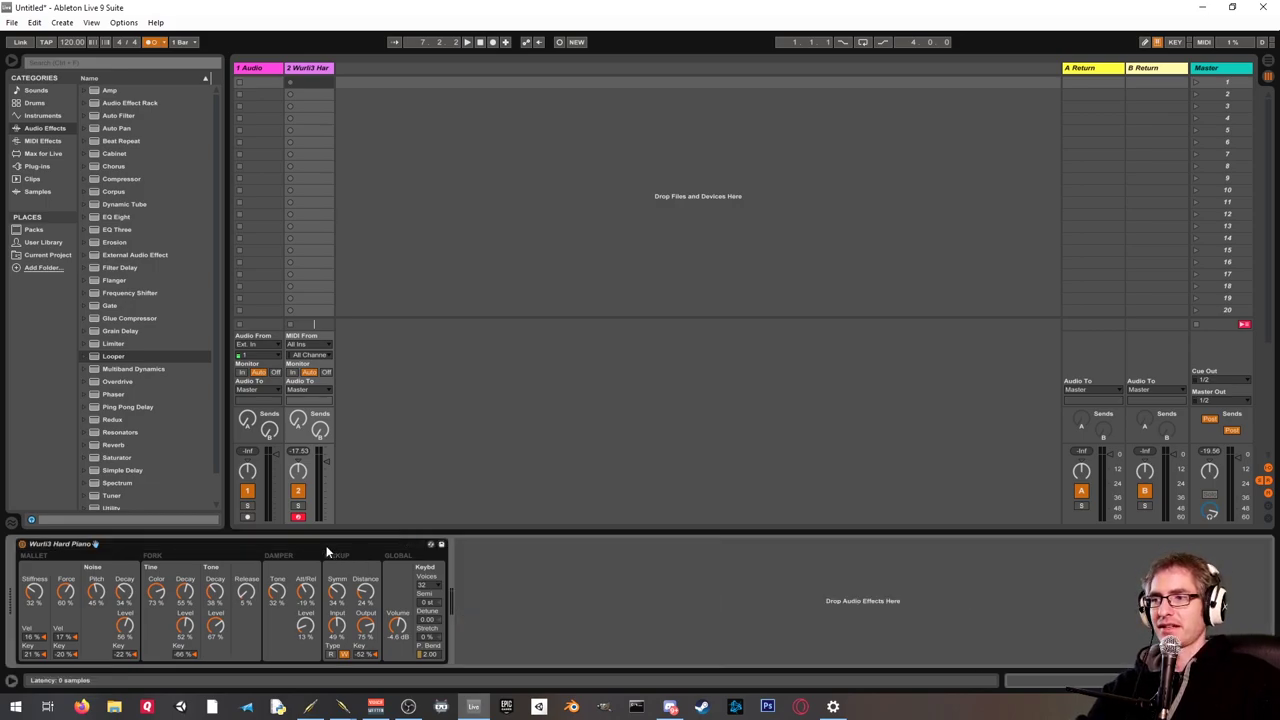
{"action": "left_click", "coordinate": [242, 114]}
{"action": "left_click", "coordinate": [256, 68]}
{"action": "key", "text": "Delete"}
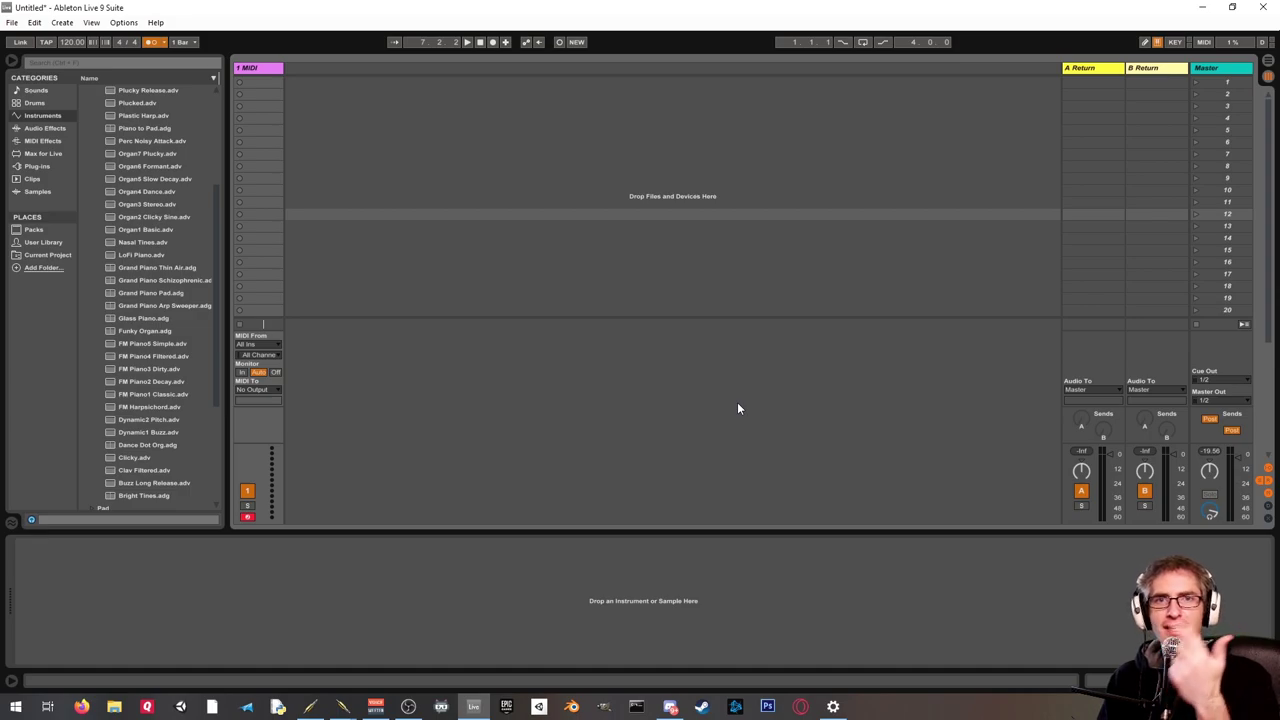
Step: Add five more MIDI tracks after the existing one, followed by three audio tracks
{"action": "left_click", "coordinate": [267, 75]}
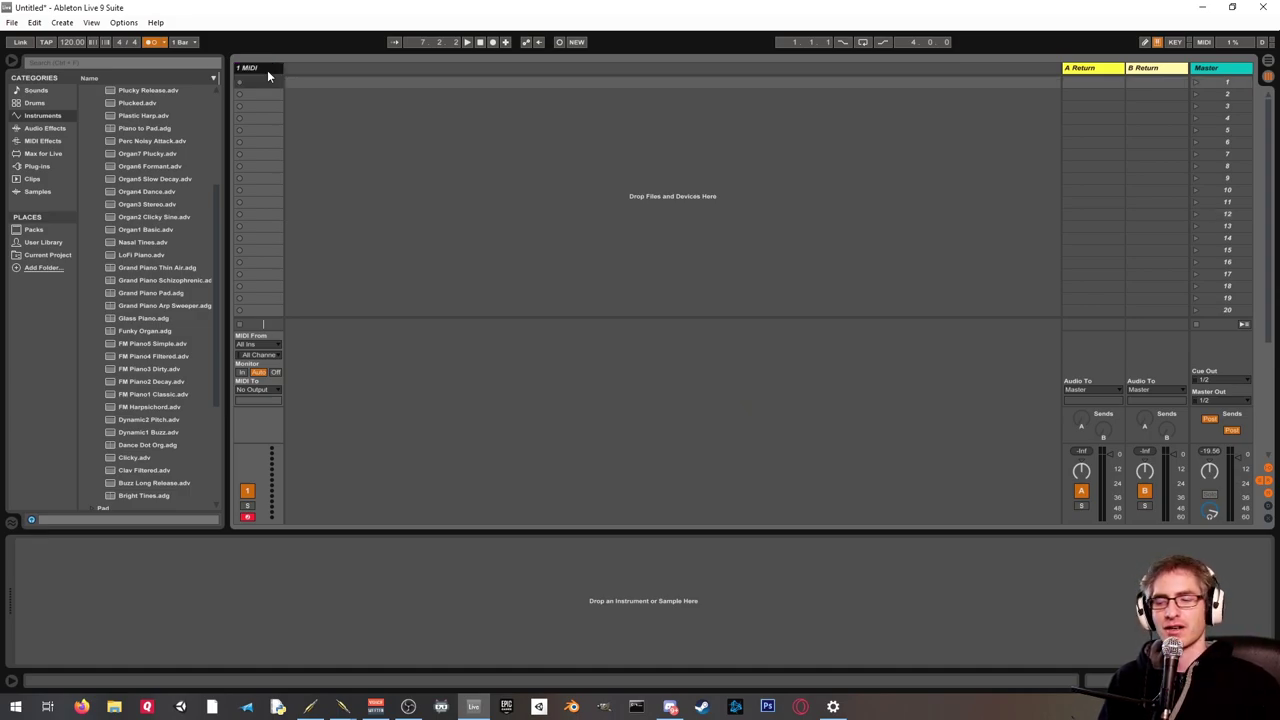
{"action": "key", "text": "ctrl+shift+t"}
{"action": "key", "text": "ctrl+shift+t"}
{"action": "key", "text": "ctrl+shift+t"}
{"action": "key", "text": "ctrl+shift+t"}
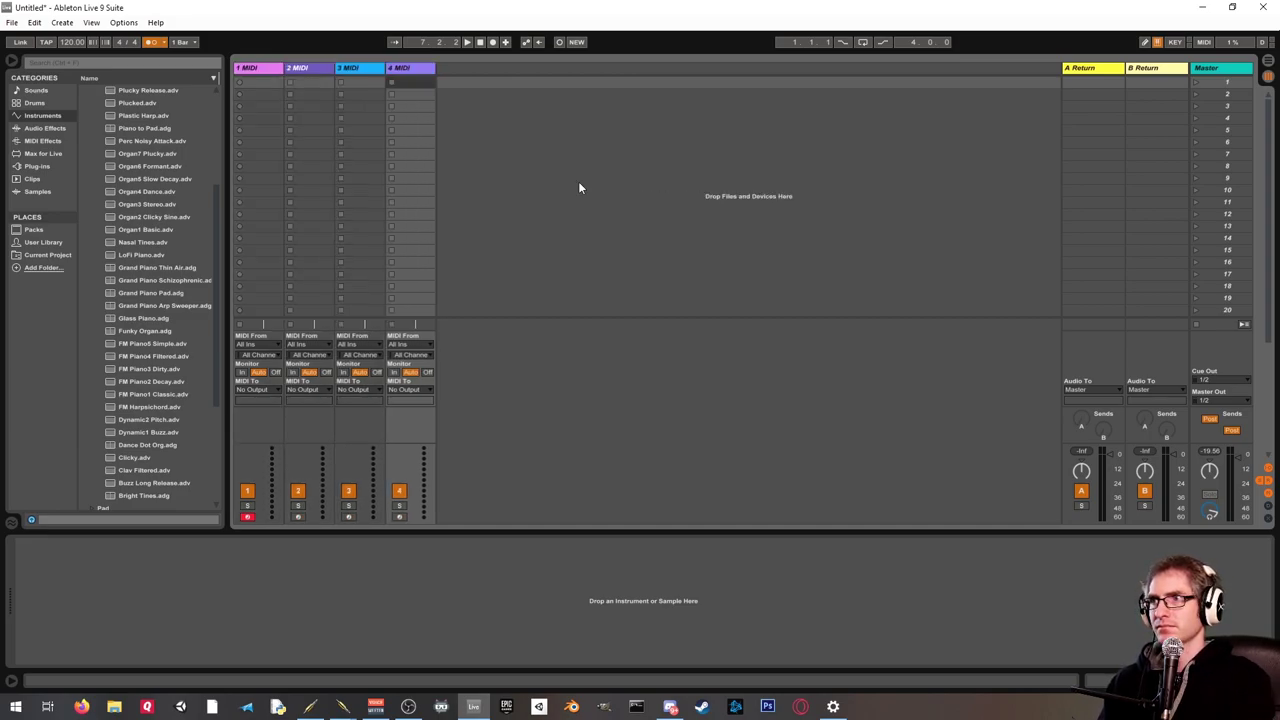
{"action": "key", "text": "ctrl+shift+t"}
{"action": "key", "text": "ctrl+t"}
{"action": "key", "text": "ctrl+t"}
{"action": "key", "text": "ctrl+t"}
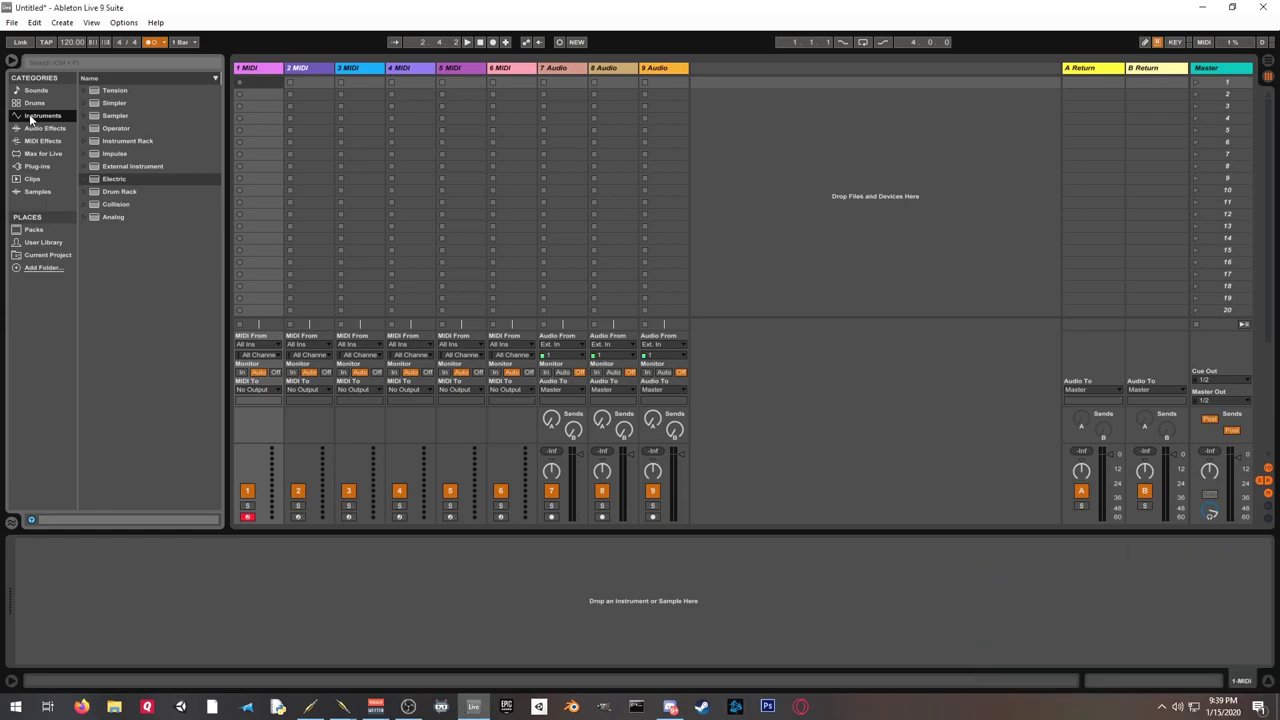
Step: Load the Old School Roads preset from Electric's Piano & Keys onto both the first and second MIDI tracks
{"action": "left_click", "coordinate": [84, 180]}
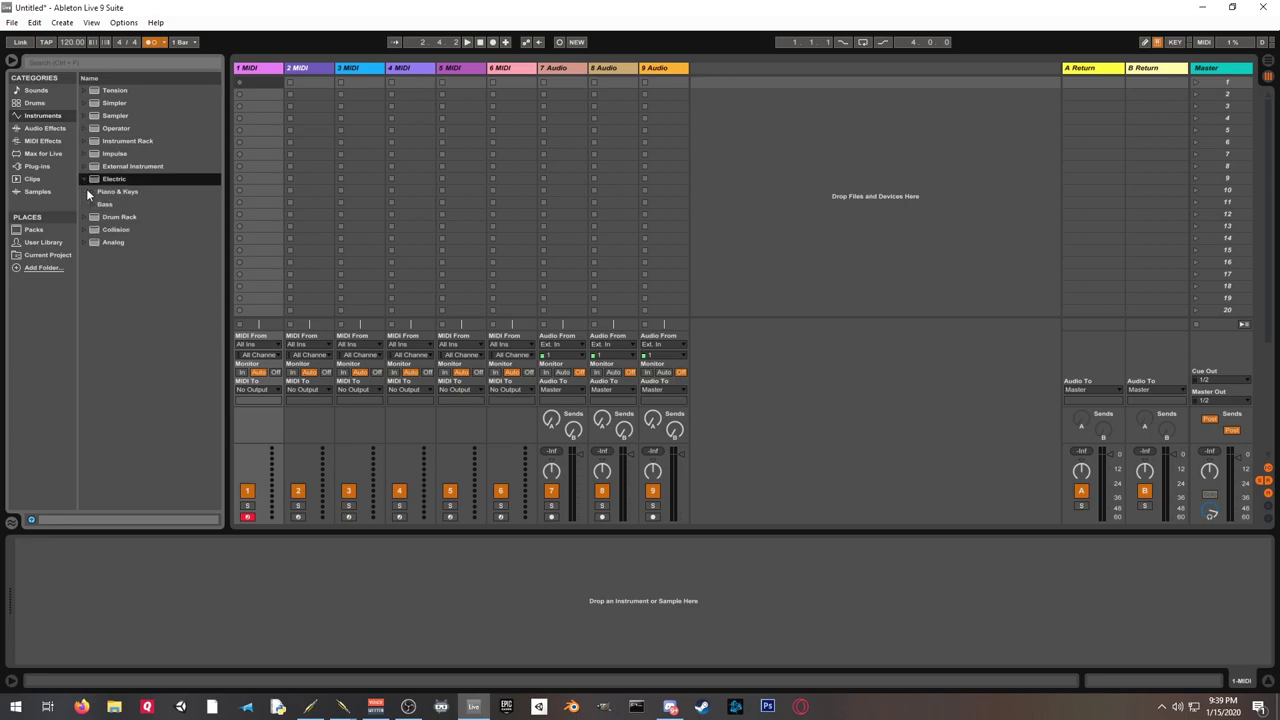
{"action": "left_click", "coordinate": [93, 192]}
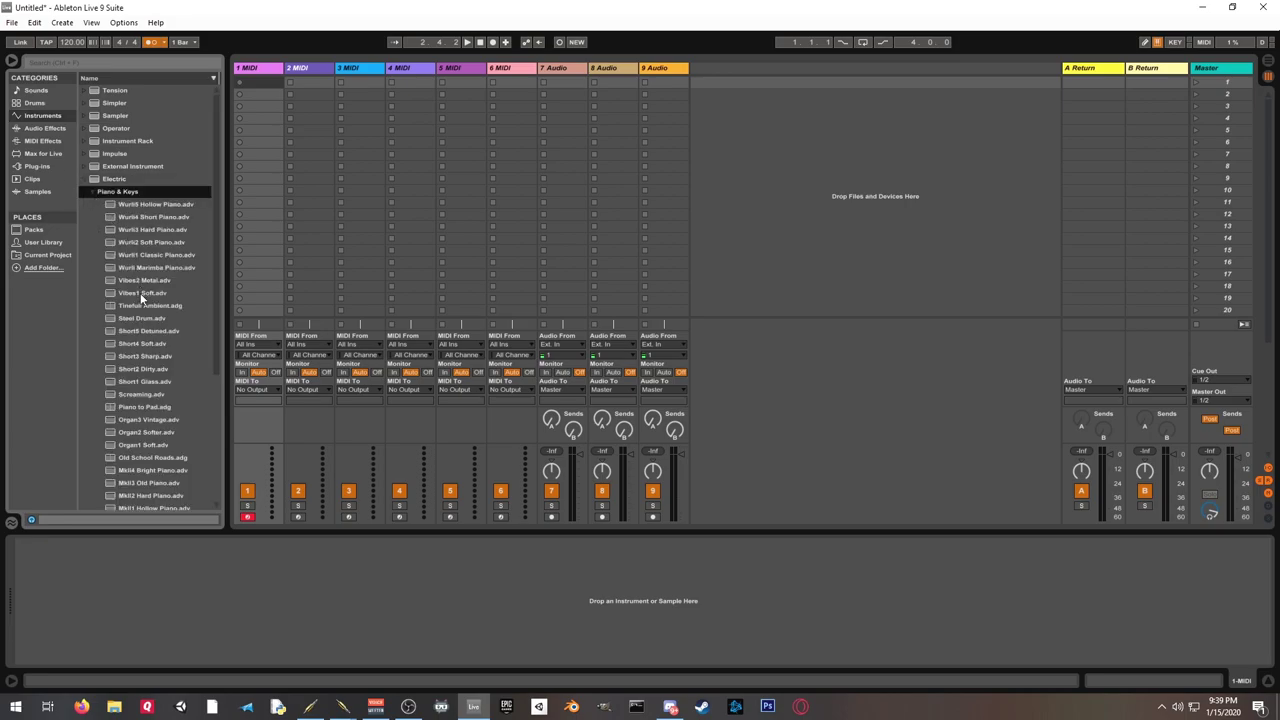
{"action": "scroll", "coordinate": [134, 384], "scroll_direction": "down", "scroll_amount": 2}
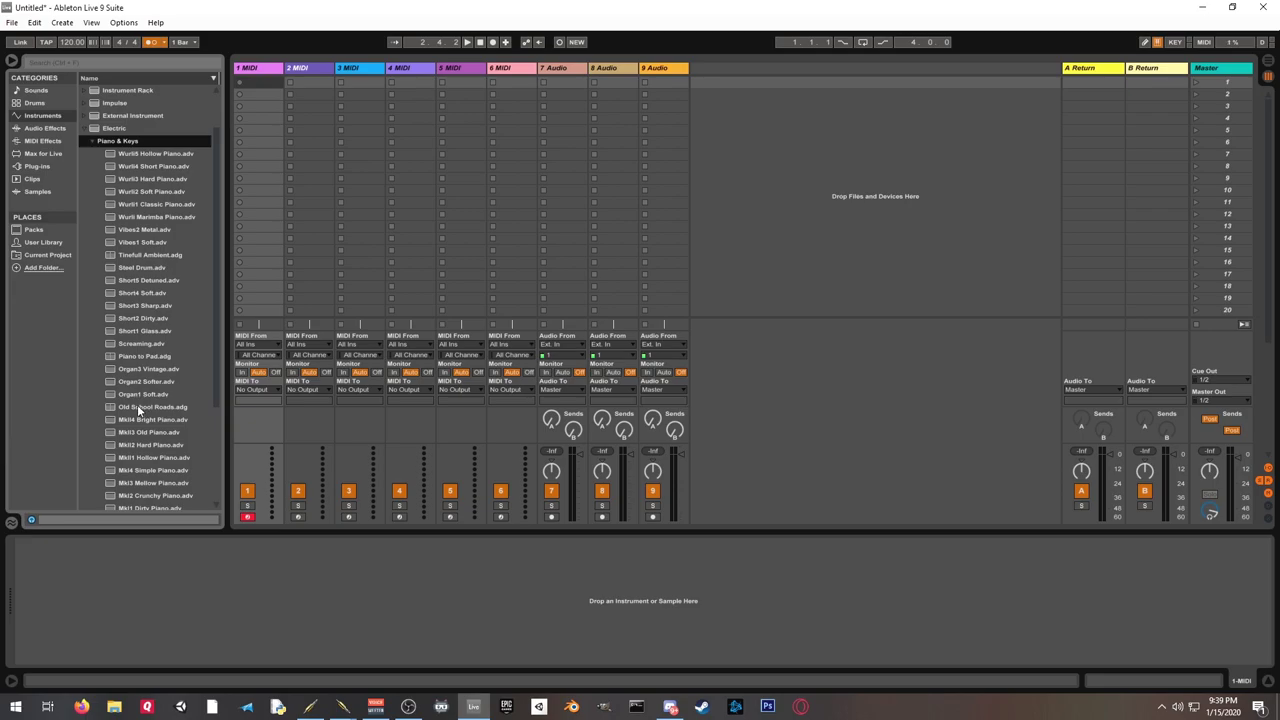
{"action": "left_click", "coordinate": [137, 406]}
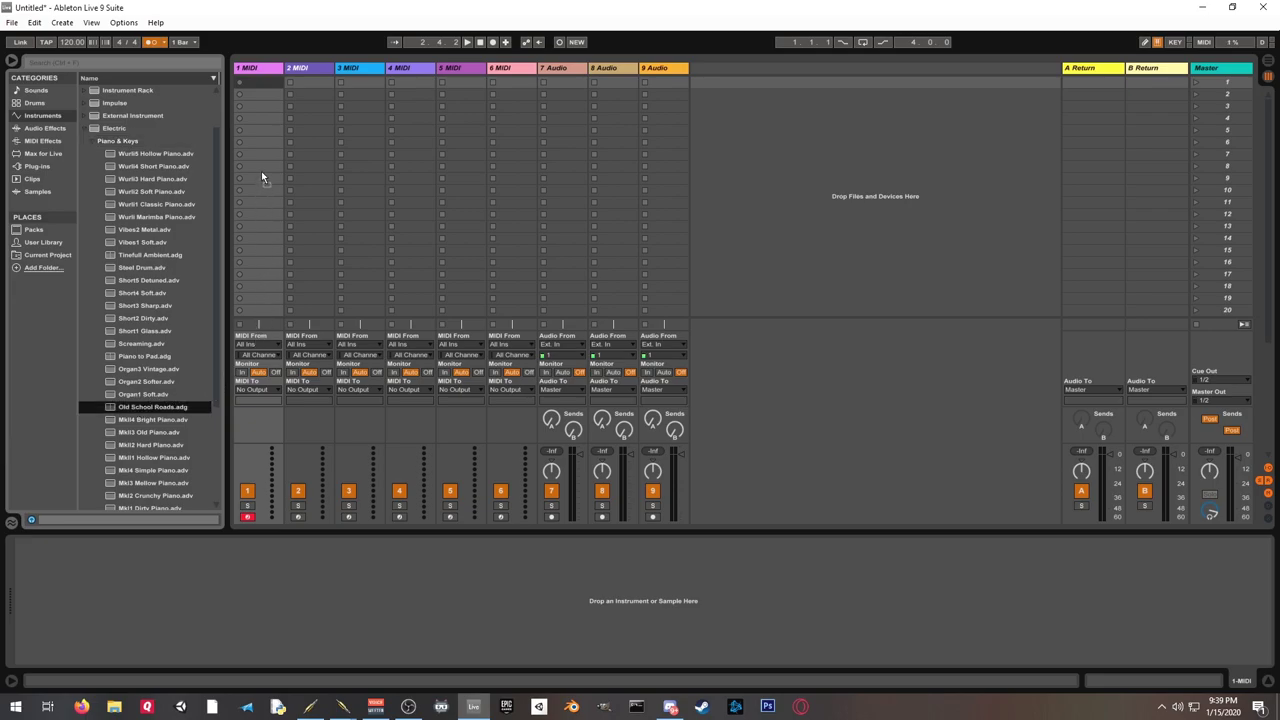
{"action": "key", "text": "Return"}
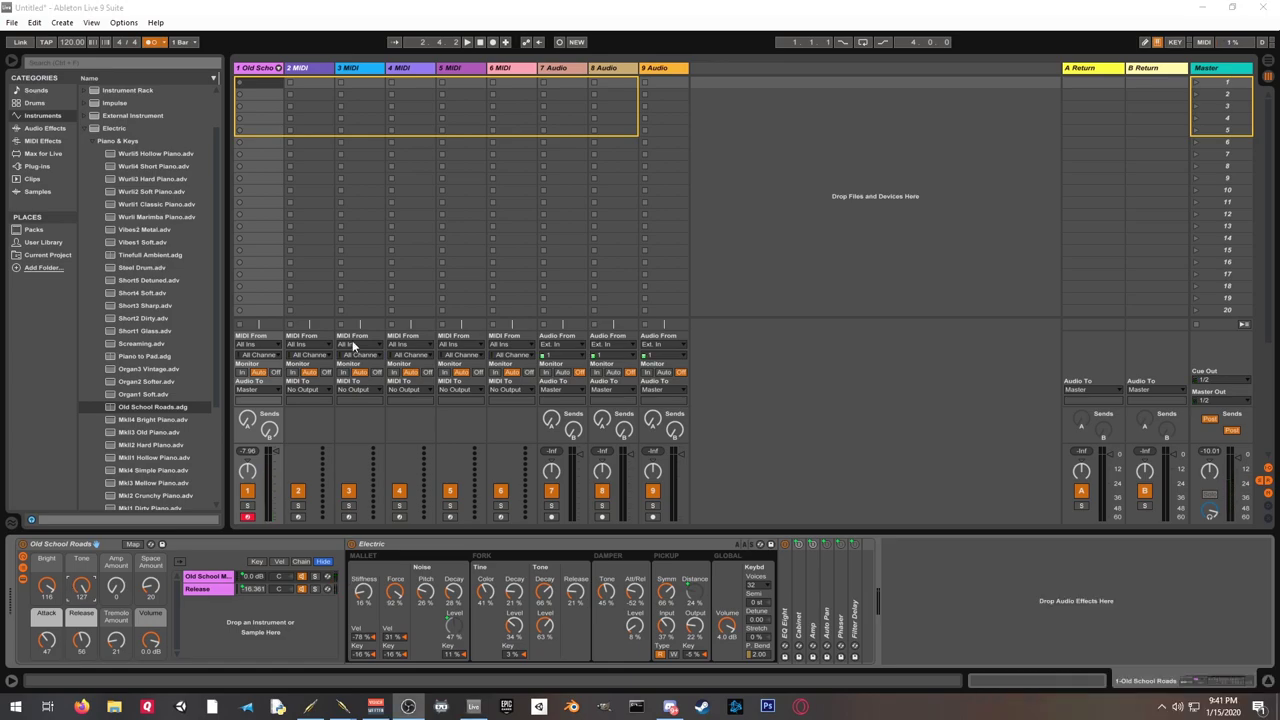
{"action": "left_click", "coordinate": [131, 408]}
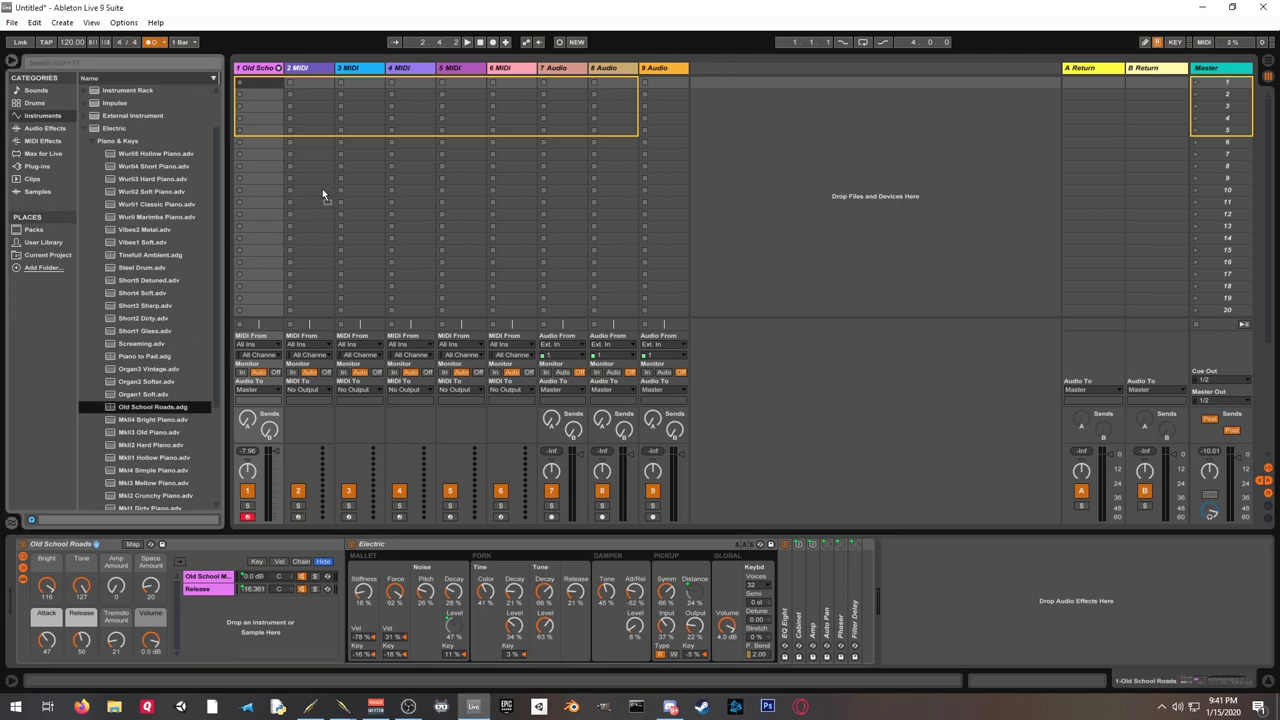
{"action": "left_click_drag", "start_coordinate": [321, 188], "coordinate": [322, 193]}
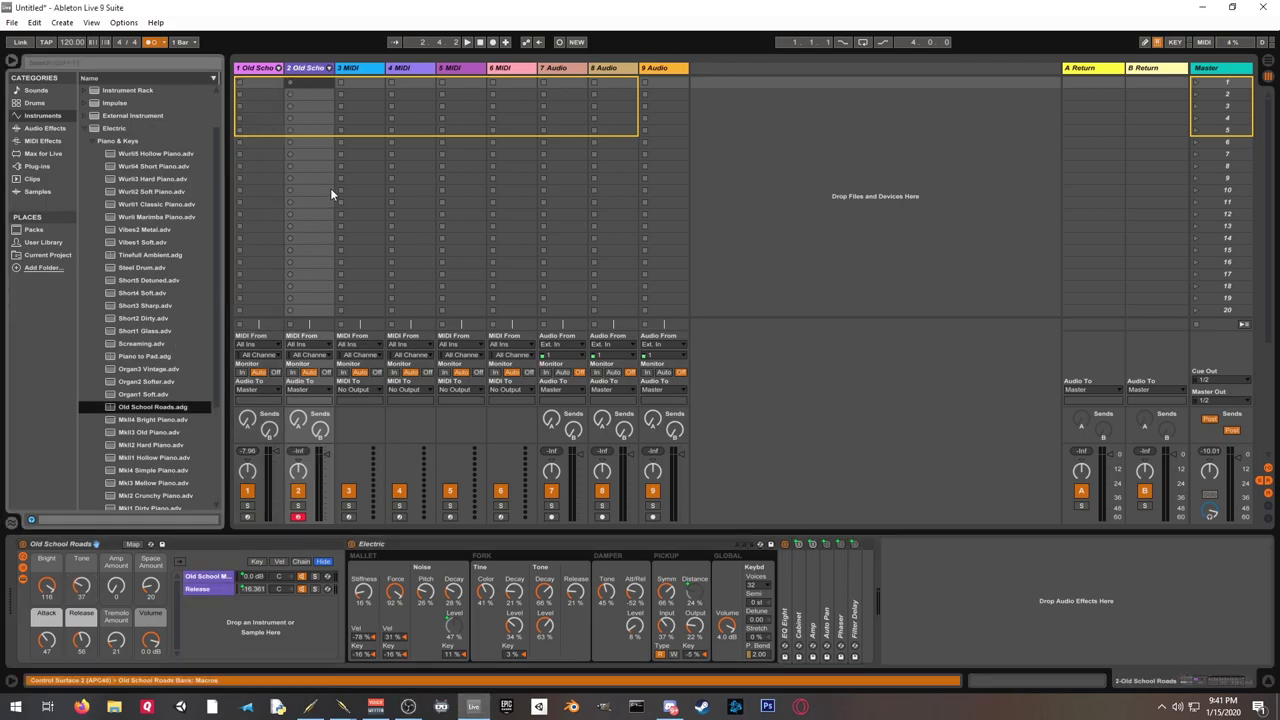
Step: Load the Grand Piano preset from Instrument Rack's Piano & Keys onto the third and fourth MIDI tracks
{"action": "left_click", "coordinate": [83, 127]}
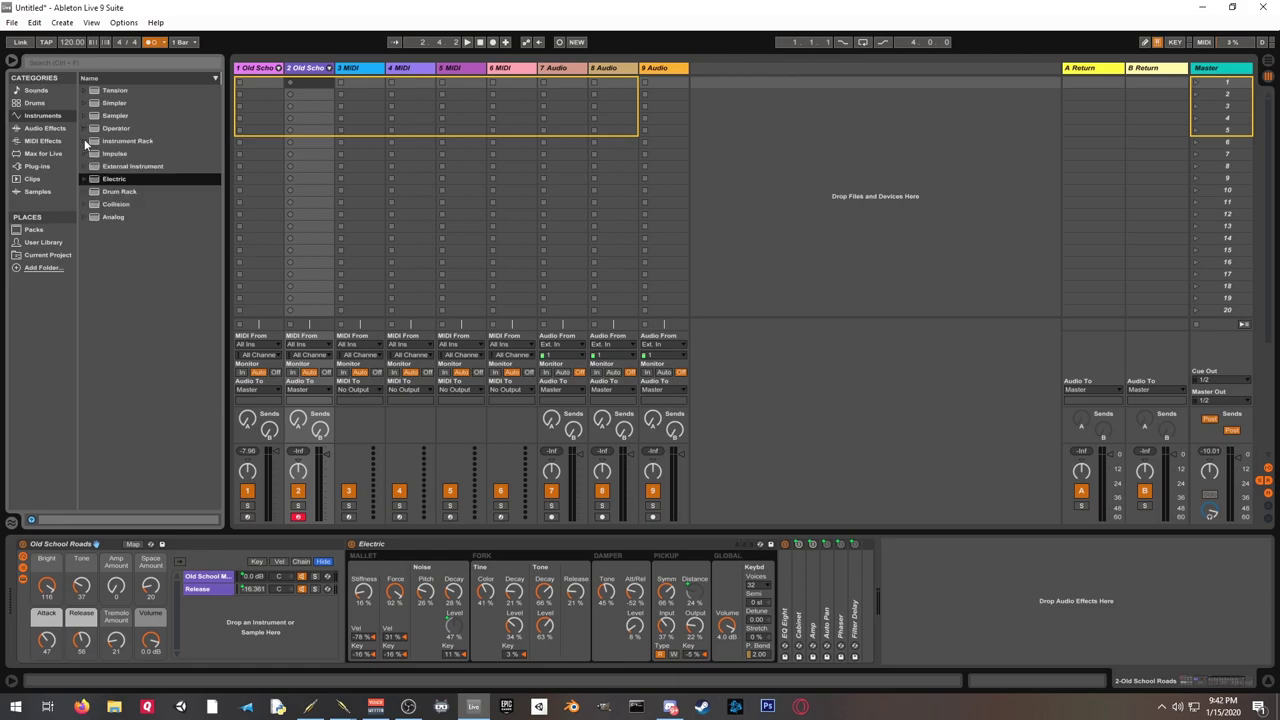
{"action": "left_click", "coordinate": [86, 142]}
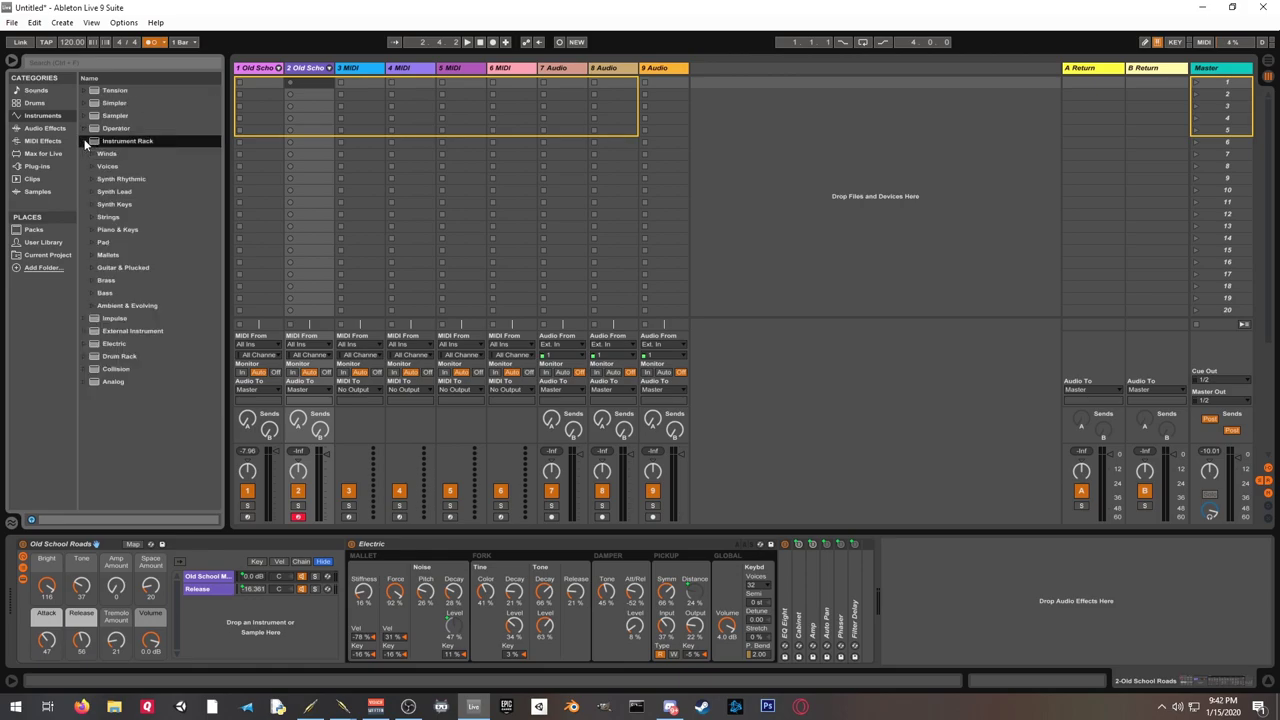
{"action": "left_click", "coordinate": [91, 230]}
{"action": "scroll", "coordinate": [165, 347], "scroll_direction": "down", "scroll_amount": 4}
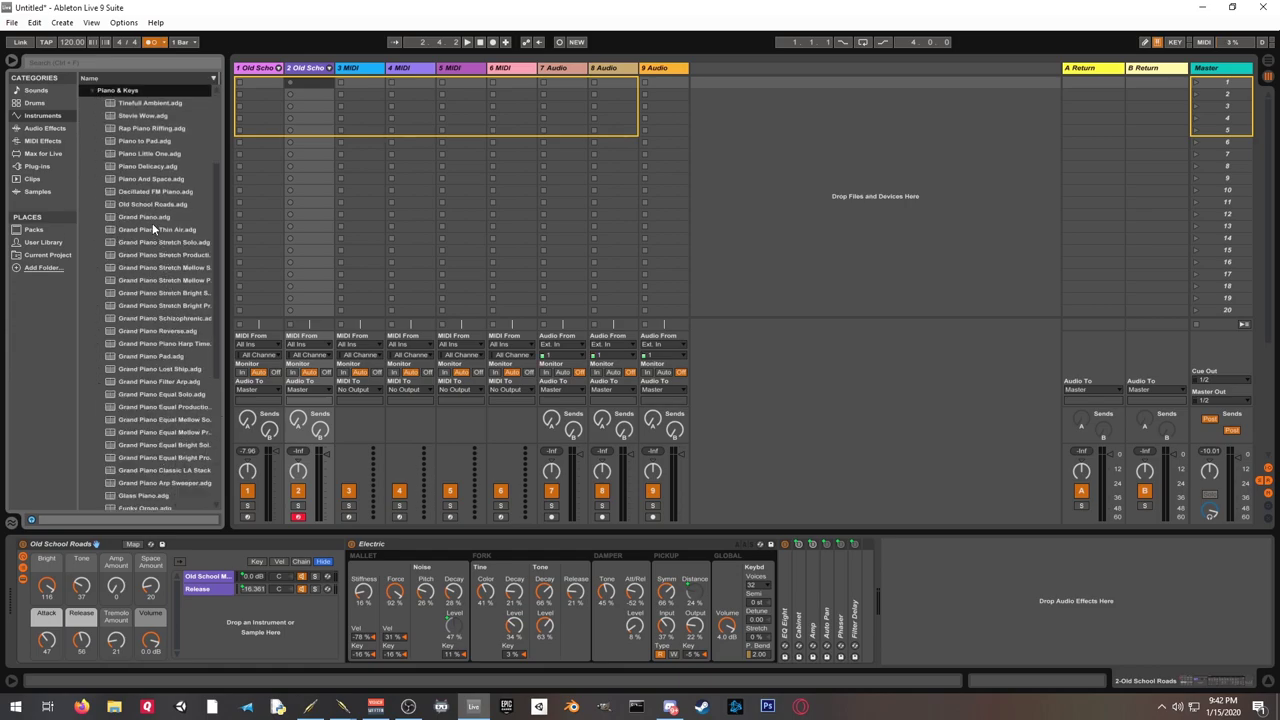
{"action": "left_click_drag", "start_coordinate": [143, 218], "coordinate": [363, 148]}
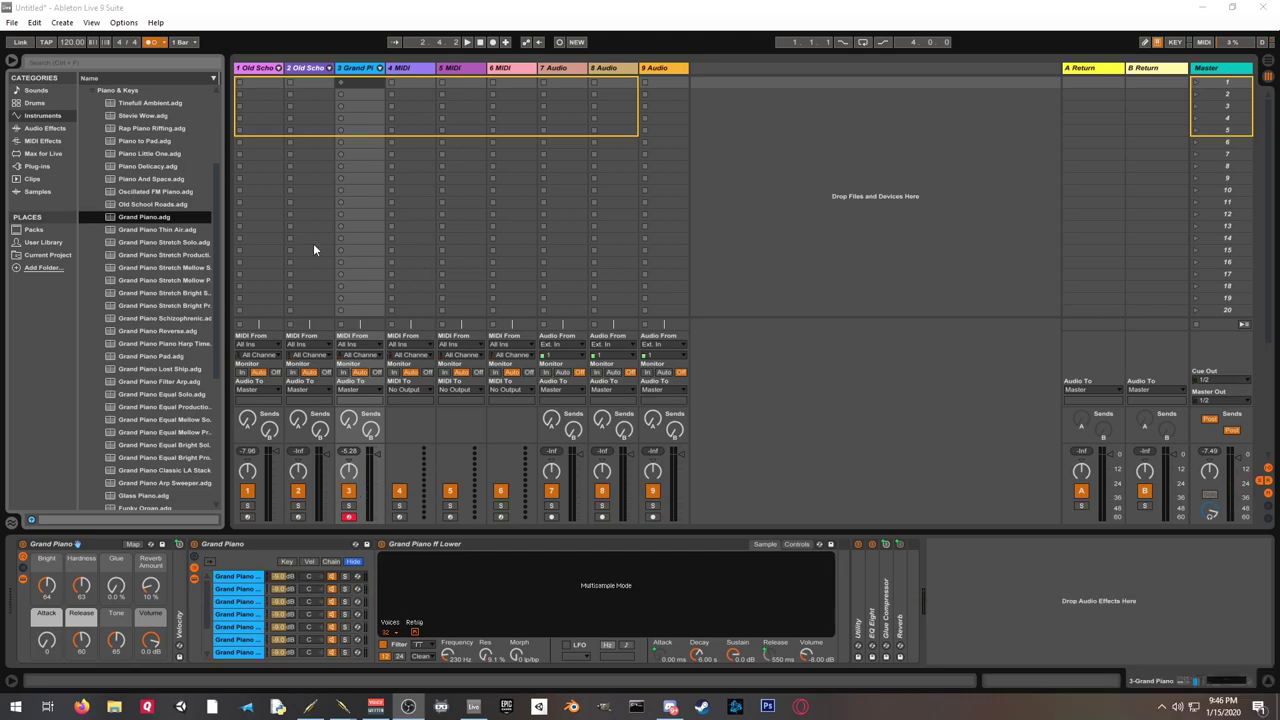
{"action": "left_click_drag", "start_coordinate": [127, 216], "coordinate": [418, 100]}
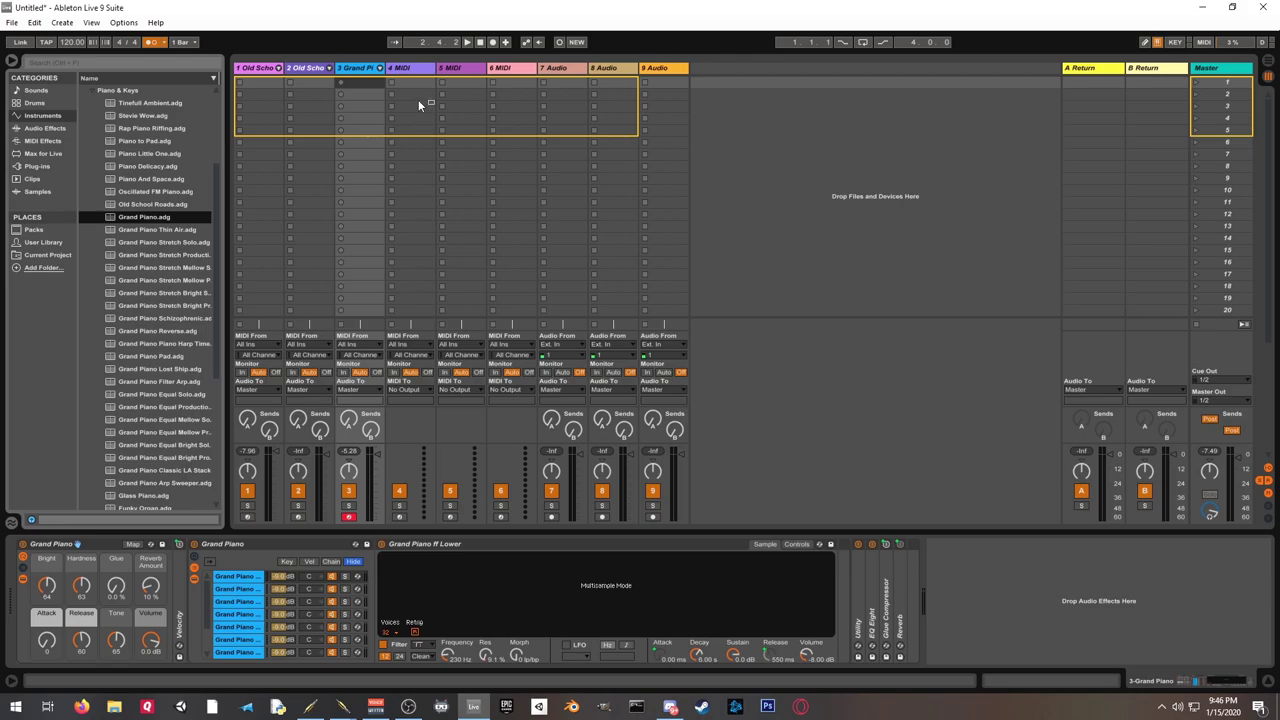
Step: Load Impulse's Percussion 1 preset onto the fifth MIDI track and its Vintage Funky Good Time preset onto the sixth
{"action": "left_click", "coordinate": [466, 72]}
{"action": "scroll", "coordinate": [161, 200], "scroll_direction": "up", "scroll_amount": 2}
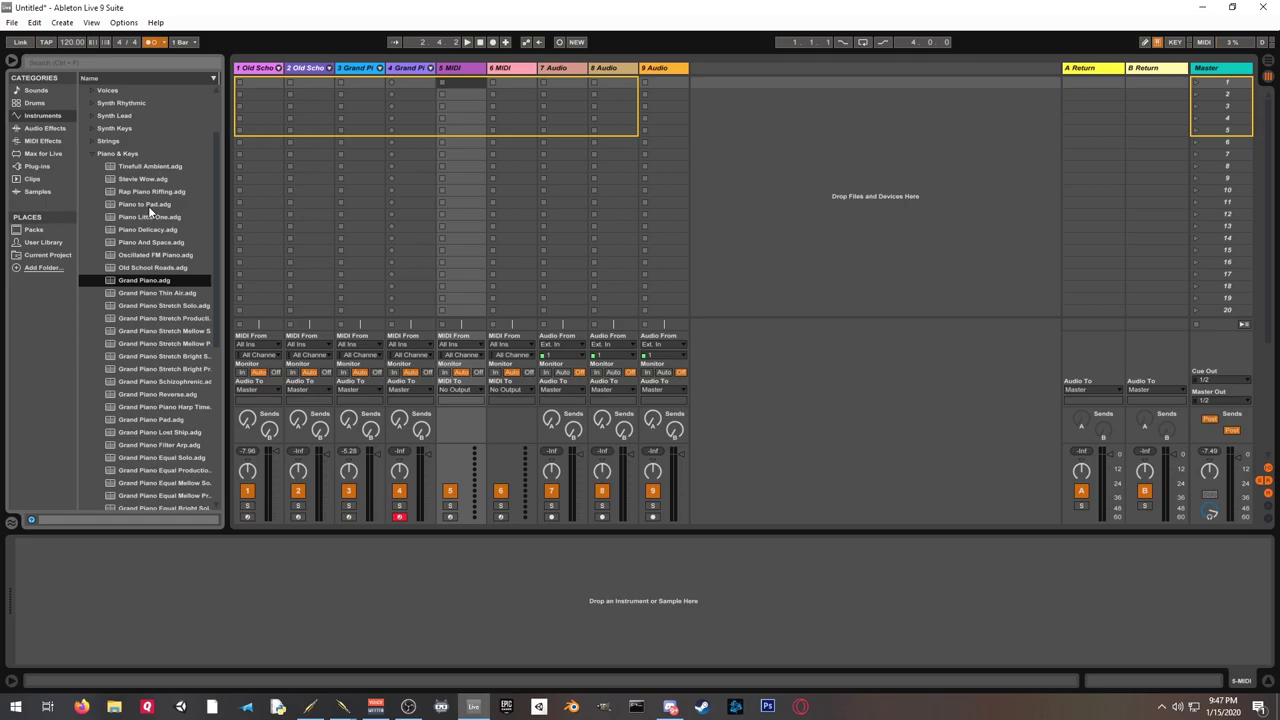
{"action": "scroll", "coordinate": [146, 213], "scroll_direction": "up", "scroll_amount": 3}
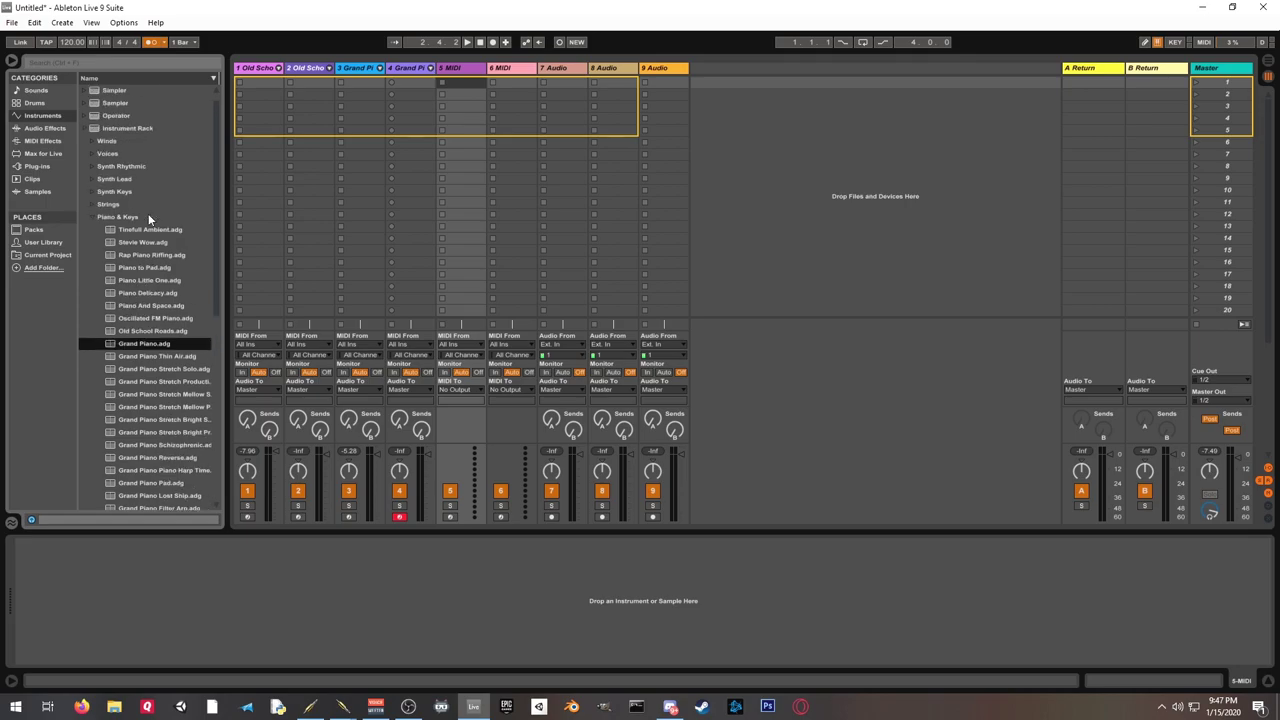
{"action": "left_click", "coordinate": [85, 142]}
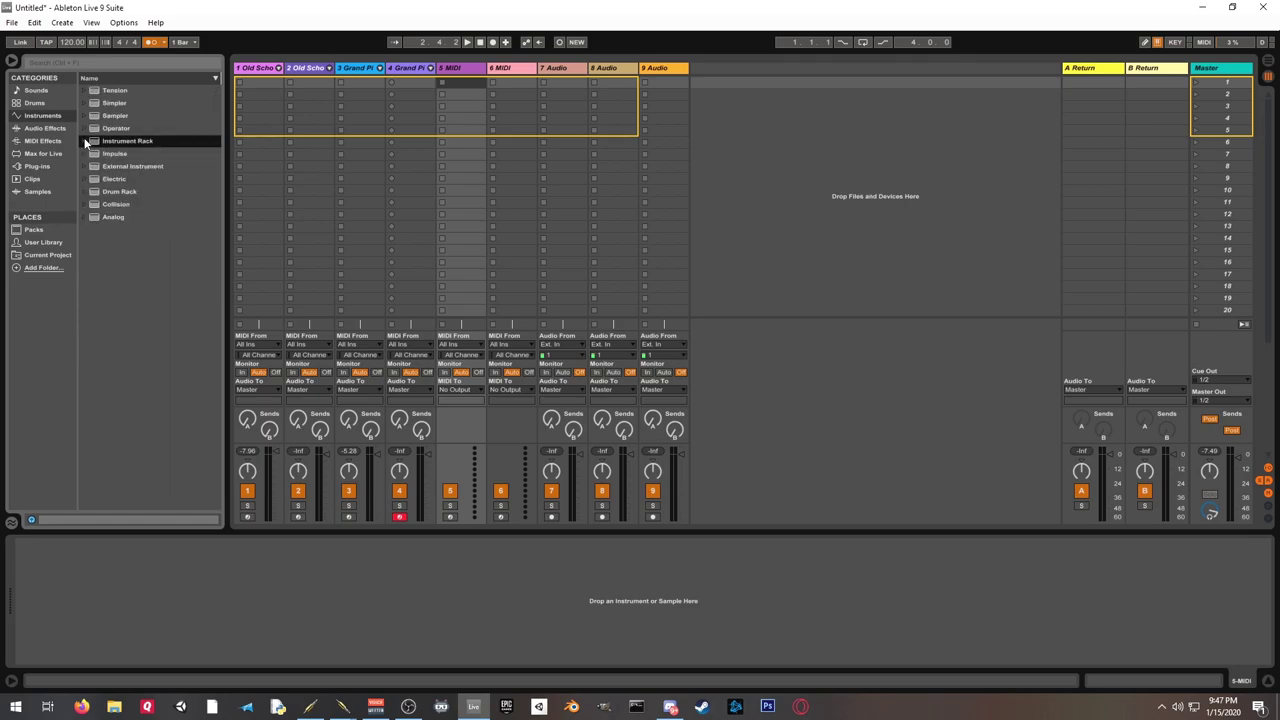
{"action": "left_click", "coordinate": [84, 154]}
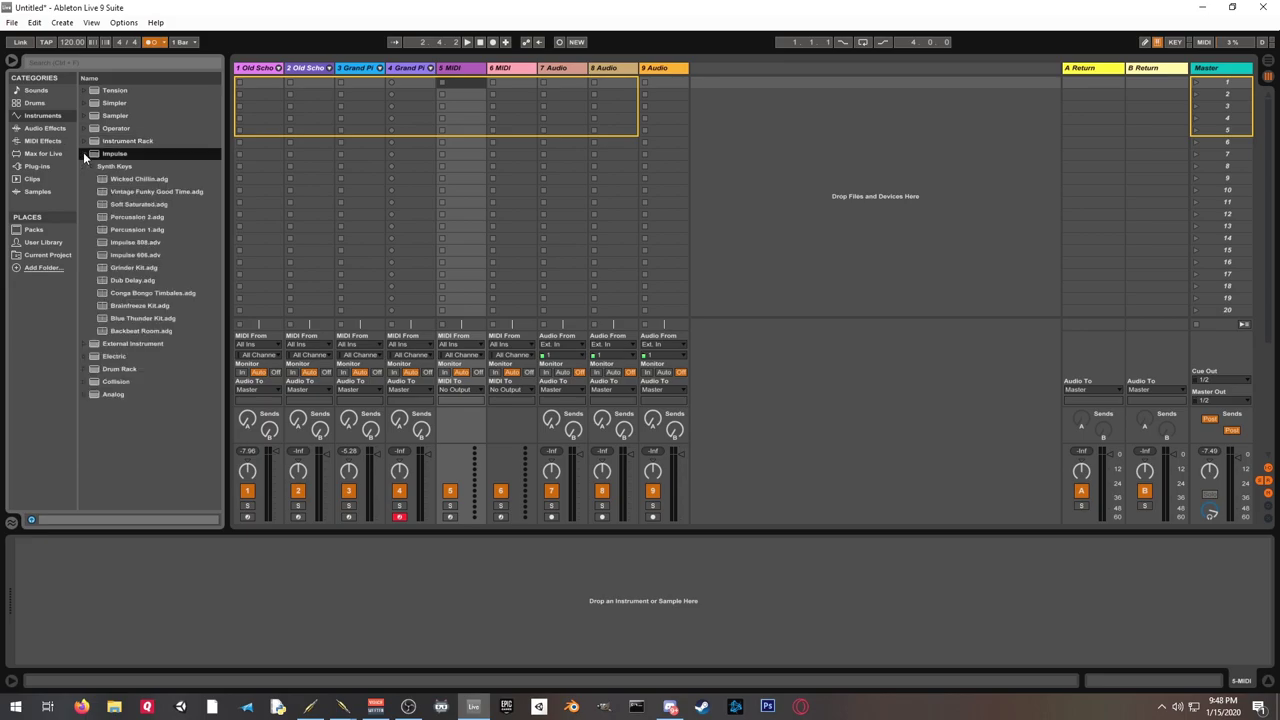
{"action": "left_click", "coordinate": [134, 230]}
{"action": "left_click_drag", "start_coordinate": [465, 177], "coordinate": [466, 176]}
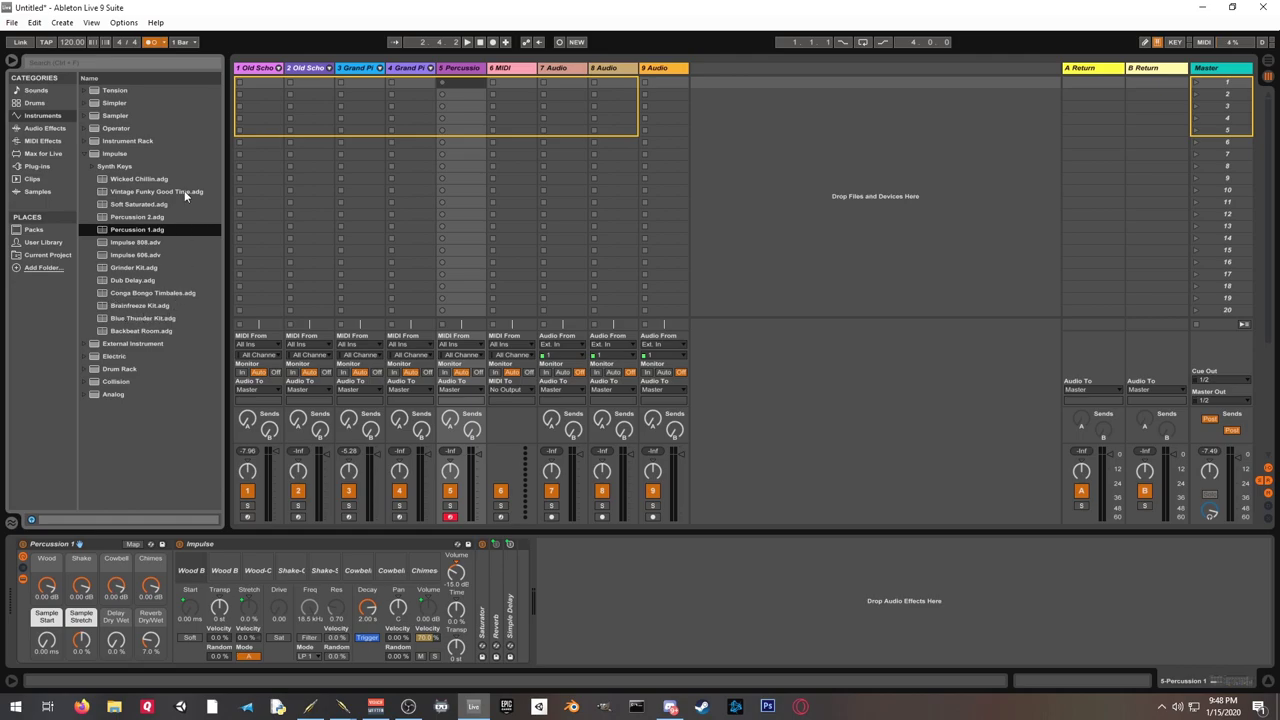
{"action": "left_click", "coordinate": [133, 193]}
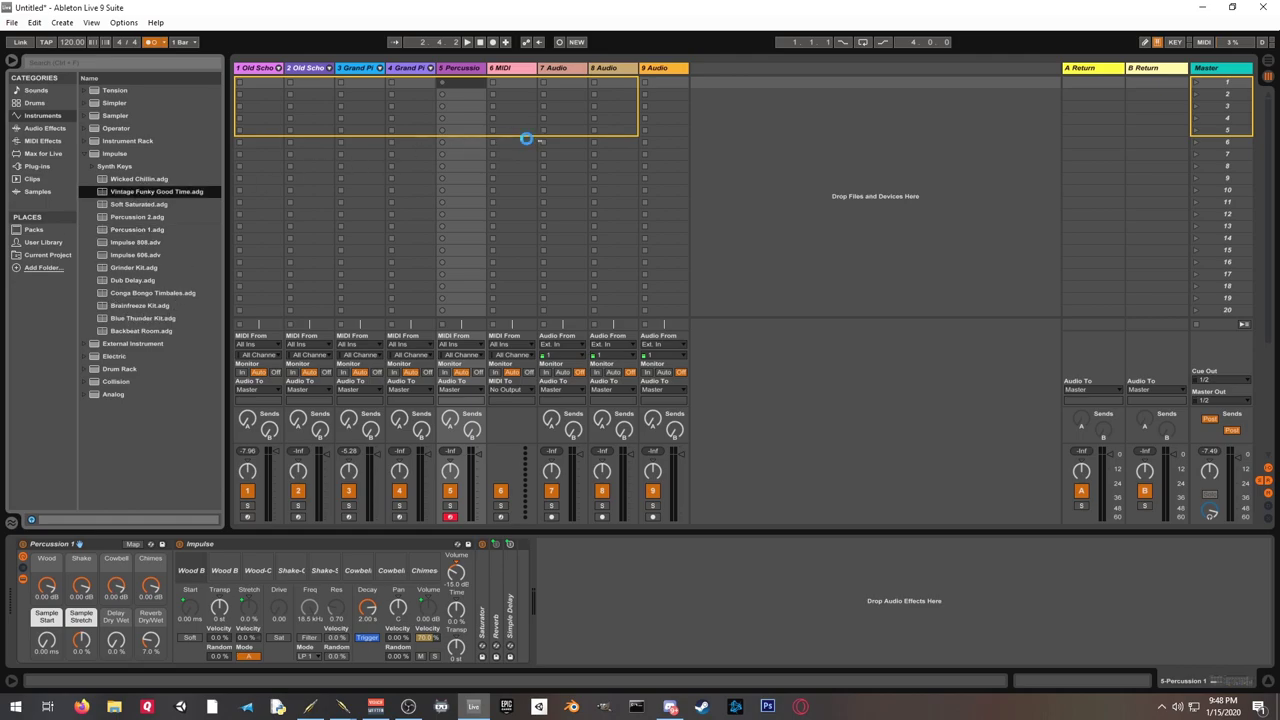
{"action": "left_click_drag", "start_coordinate": [526, 138], "coordinate": [528, 140]}
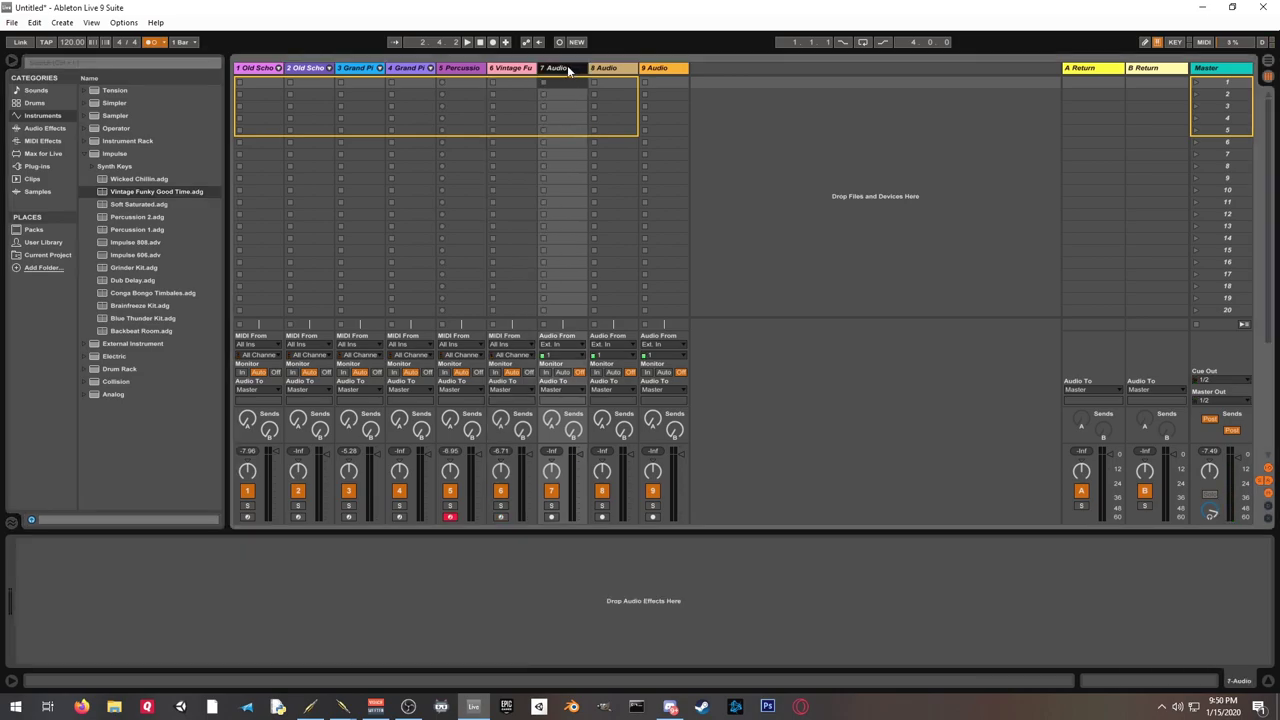
Step: Add a Looper audio effect to each of the nine tracks
{"action": "left_click", "coordinate": [609, 66]}
{"action": "left_click", "coordinate": [664, 66]}
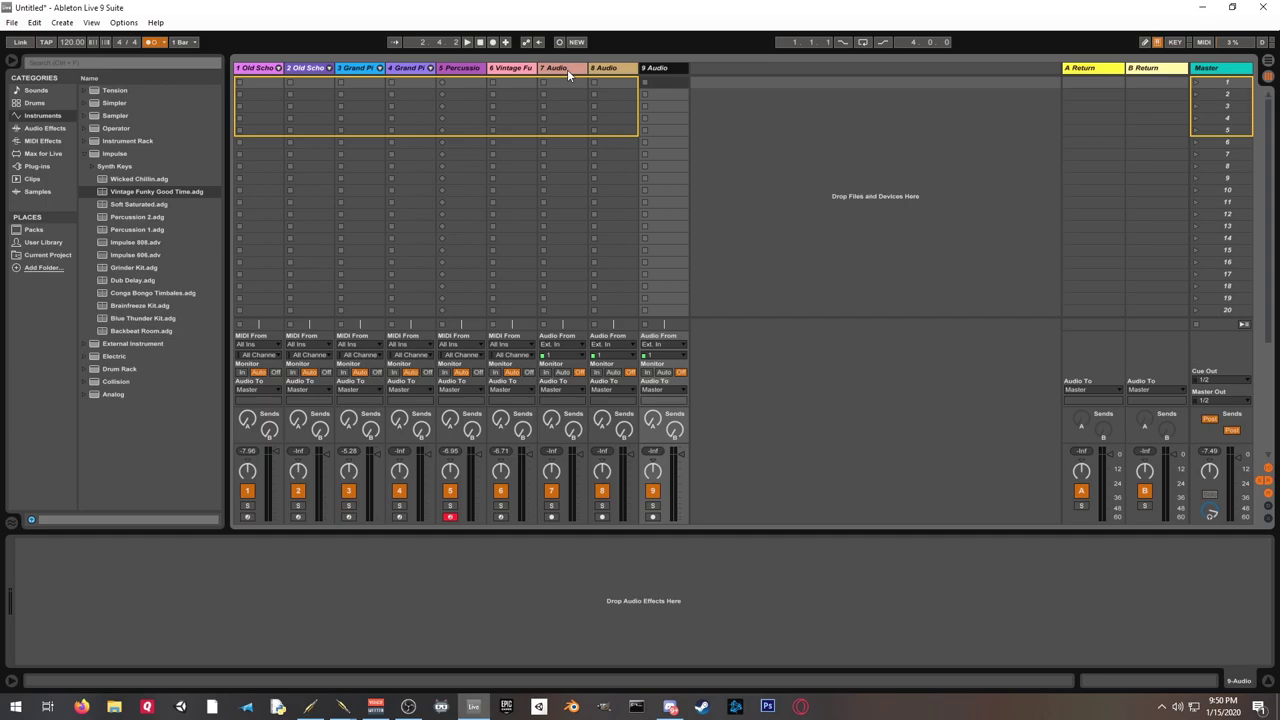
{"action": "left_click", "coordinate": [264, 70]}
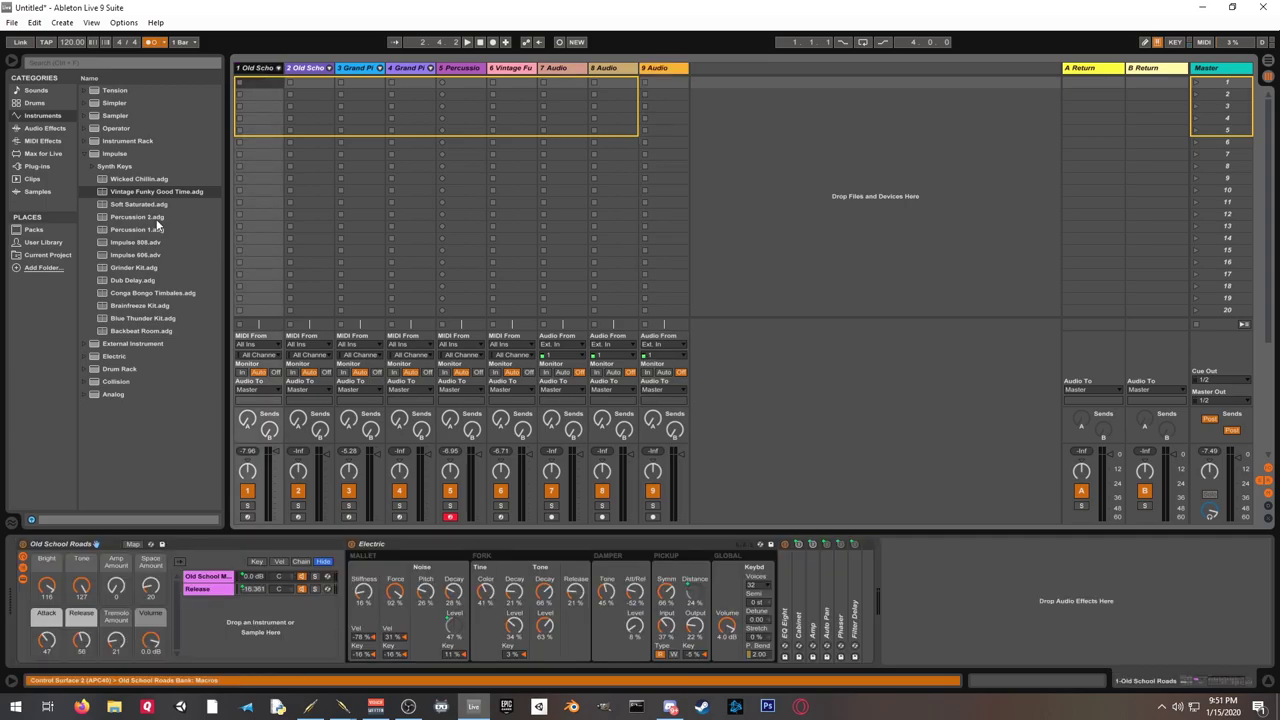
{"action": "left_click", "coordinate": [43, 128]}
{"action": "left_click_drag", "start_coordinate": [115, 355], "coordinate": [267, 184]}
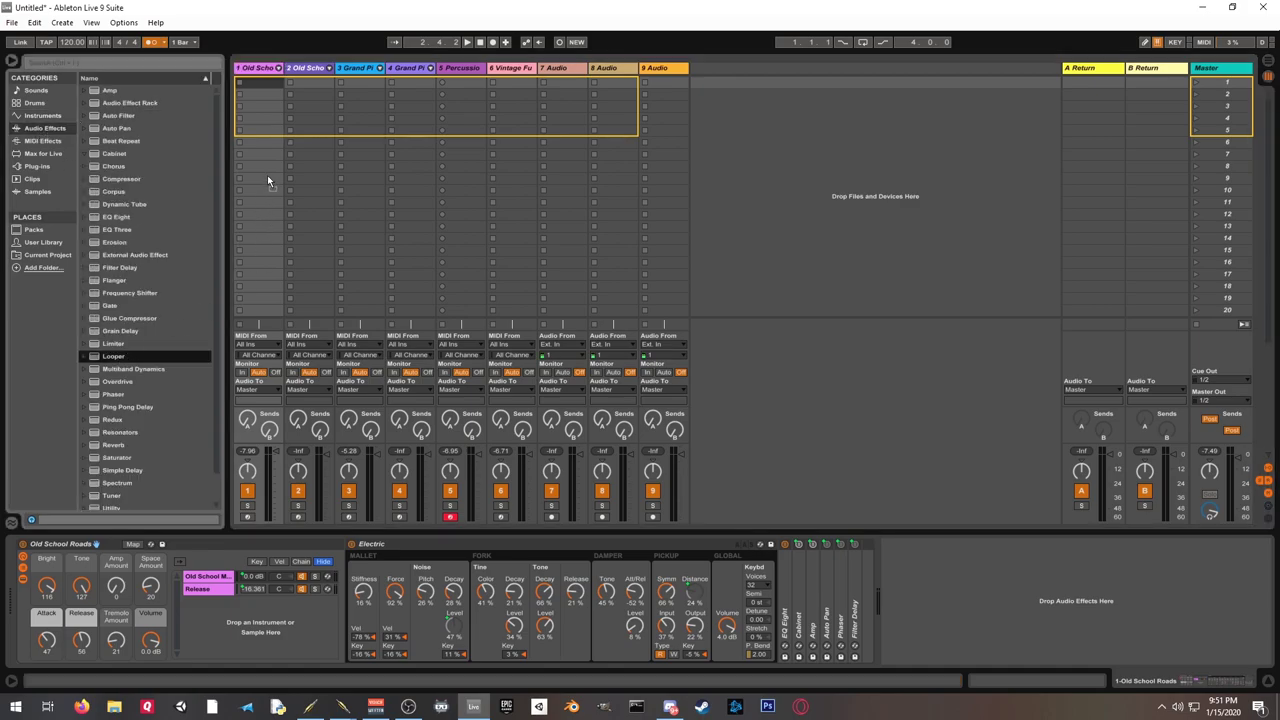
{"action": "left_click_drag", "start_coordinate": [149, 355], "coordinate": [307, 151]}
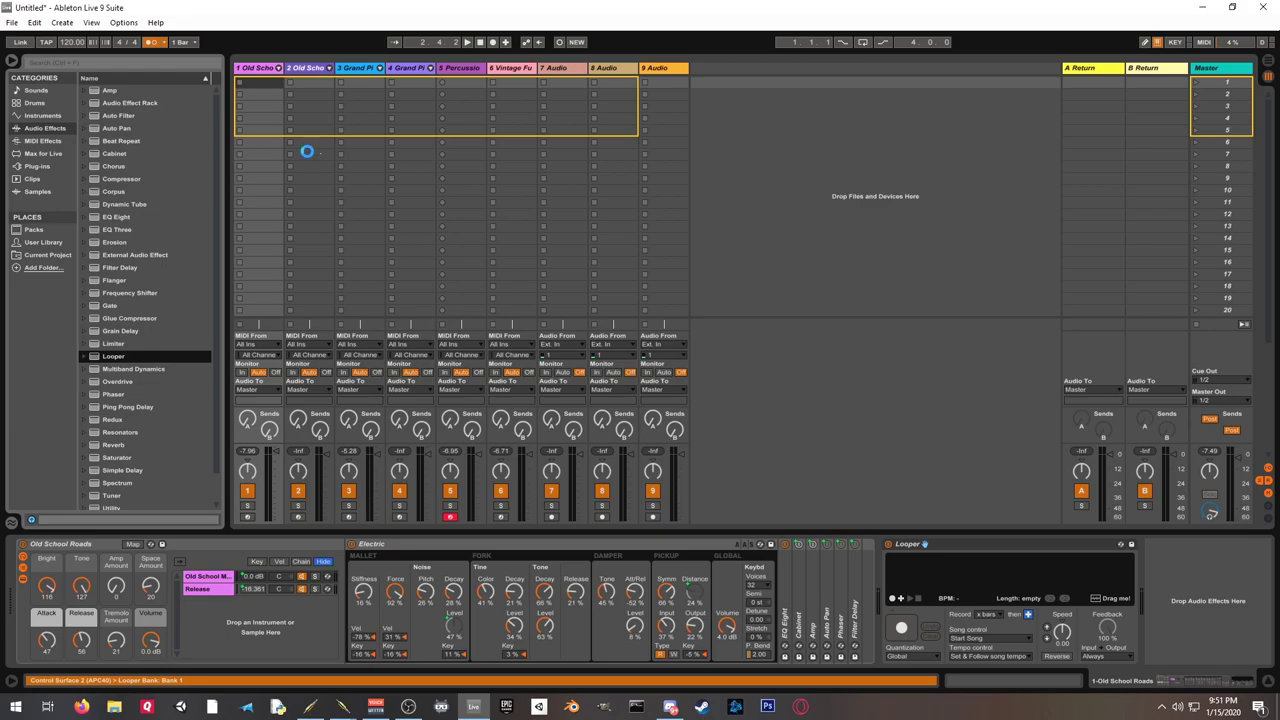
{"action": "key", "text": "Right"}
{"action": "key", "text": "Right"}
{"action": "key", "text": "Right"}
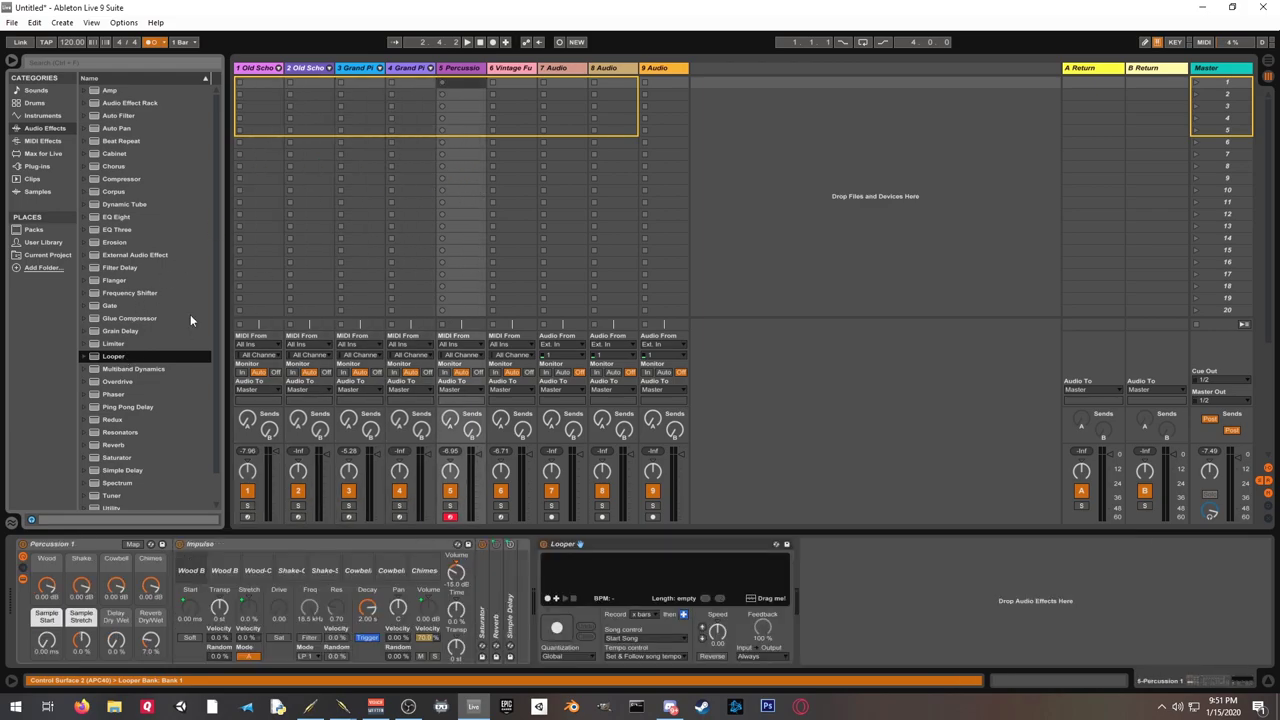
{"action": "key", "text": "Right"}
{"action": "key", "text": "Right"}
{"action": "key", "text": "Right"}
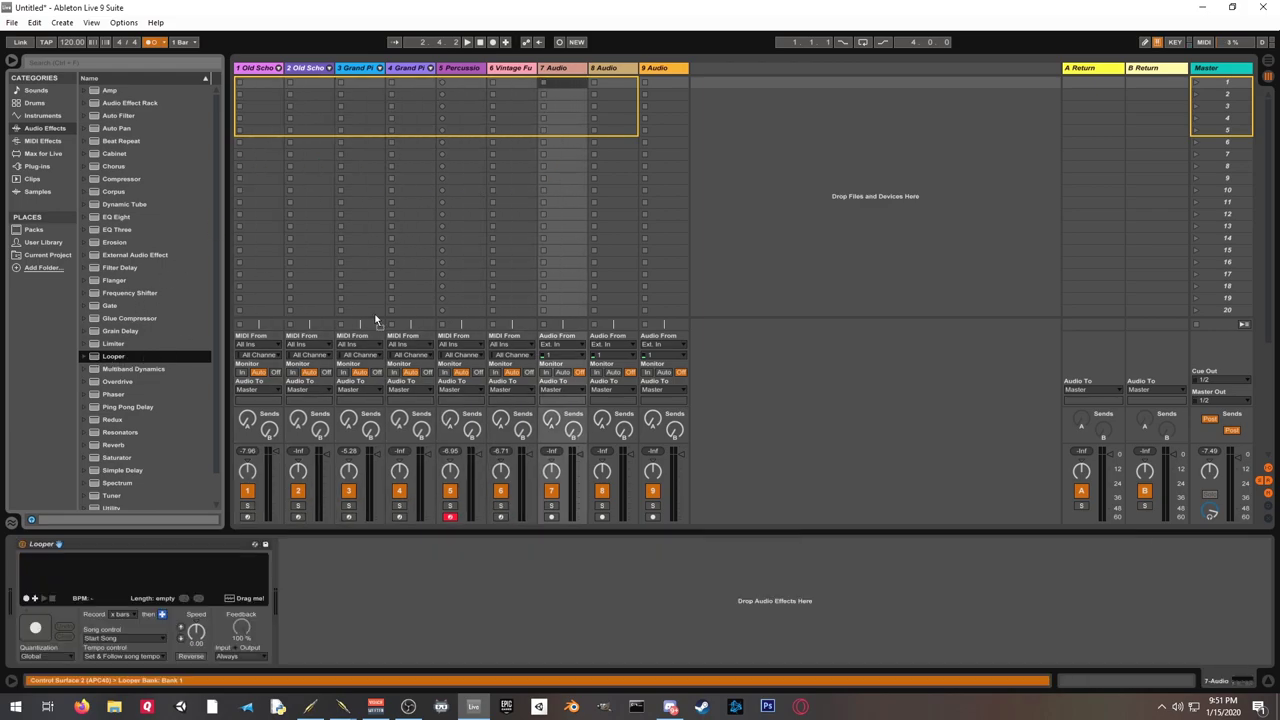
{"action": "left_click_drag", "start_coordinate": [97, 362], "coordinate": [674, 200]}
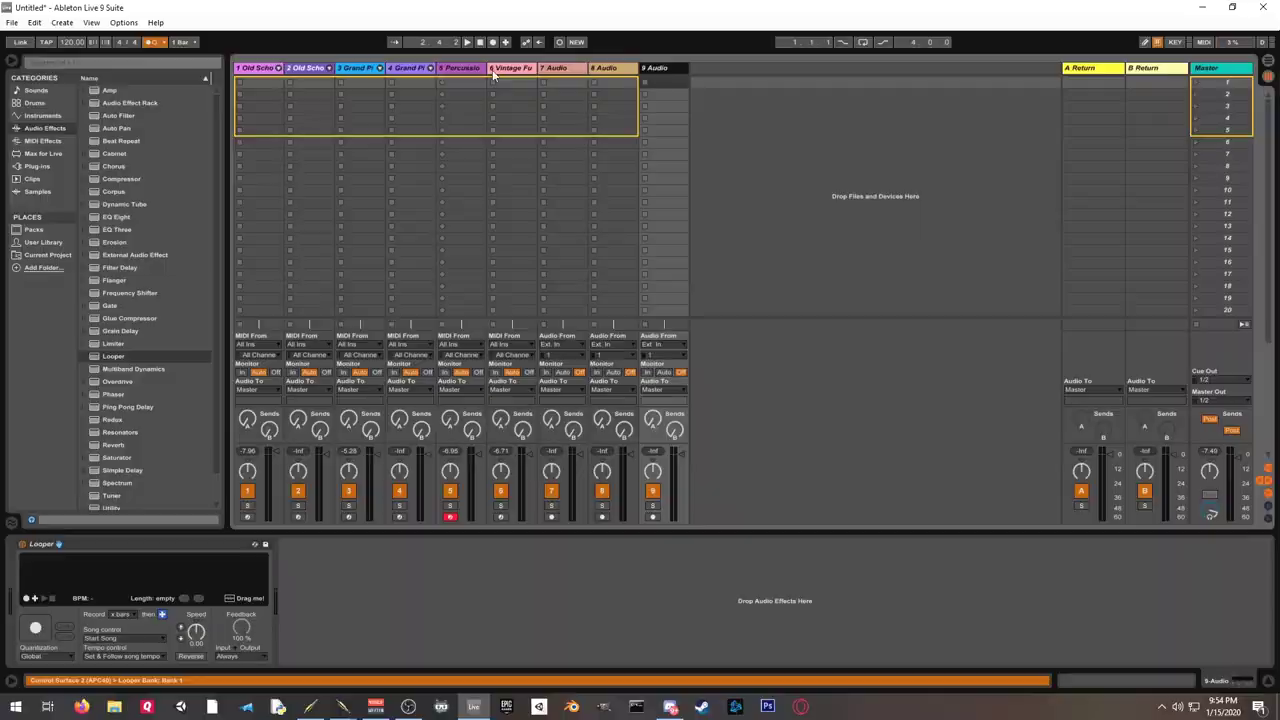
Step: MIDI-map Looper's Pedal and Clear controls to CC 23 and CC 33 on track 1, and CC 24 and CC 34 on track 2
{"action": "left_click", "coordinate": [258, 68]}
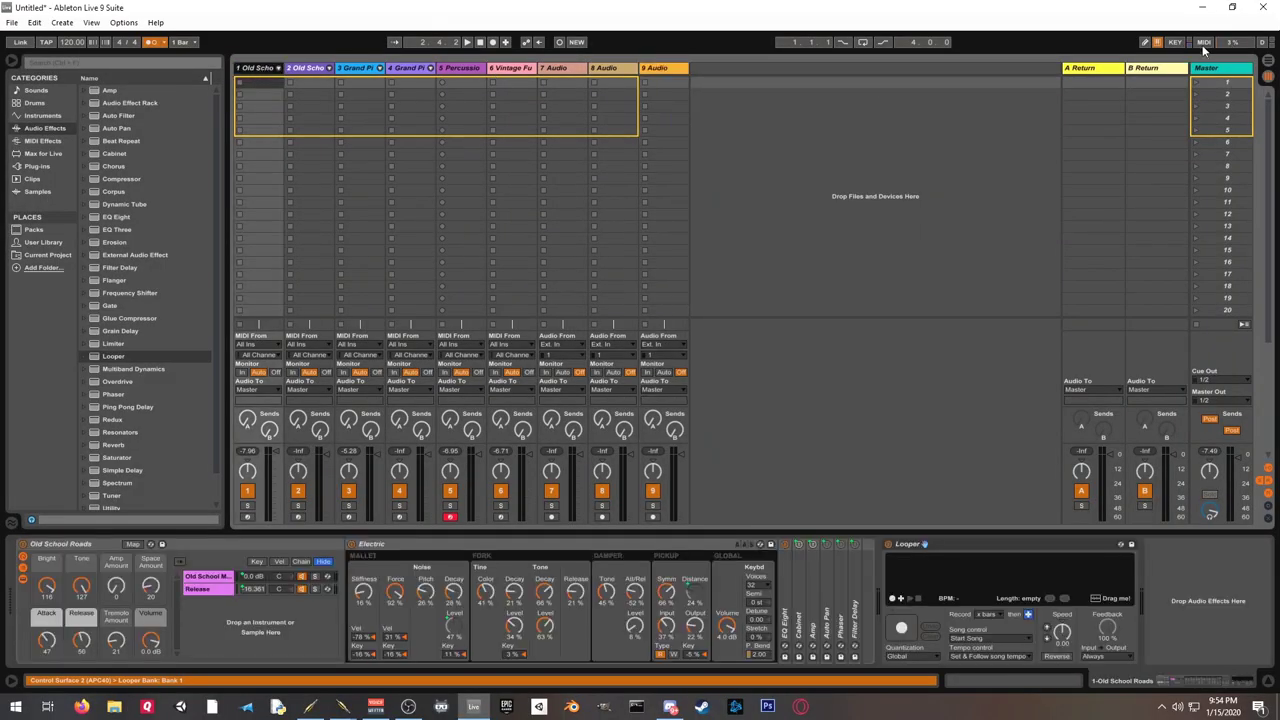
{"action": "left_click", "coordinate": [1203, 42]}
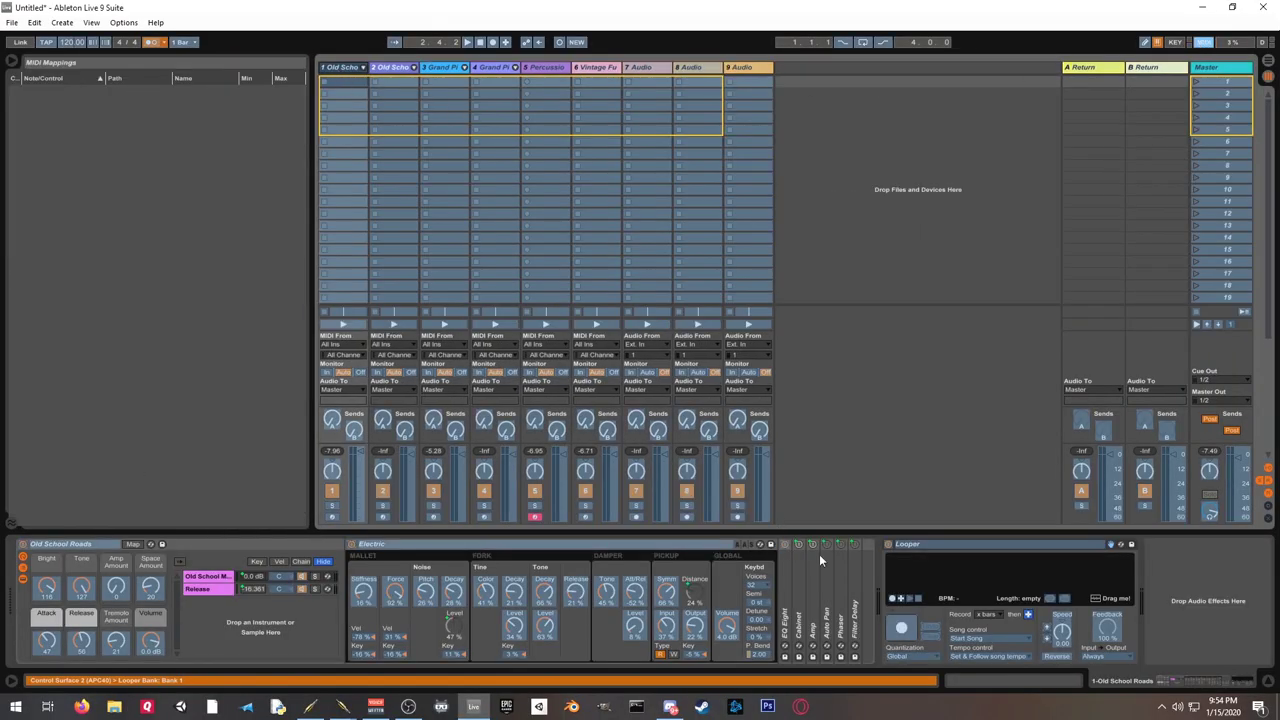
{"action": "left_click", "coordinate": [902, 630]}
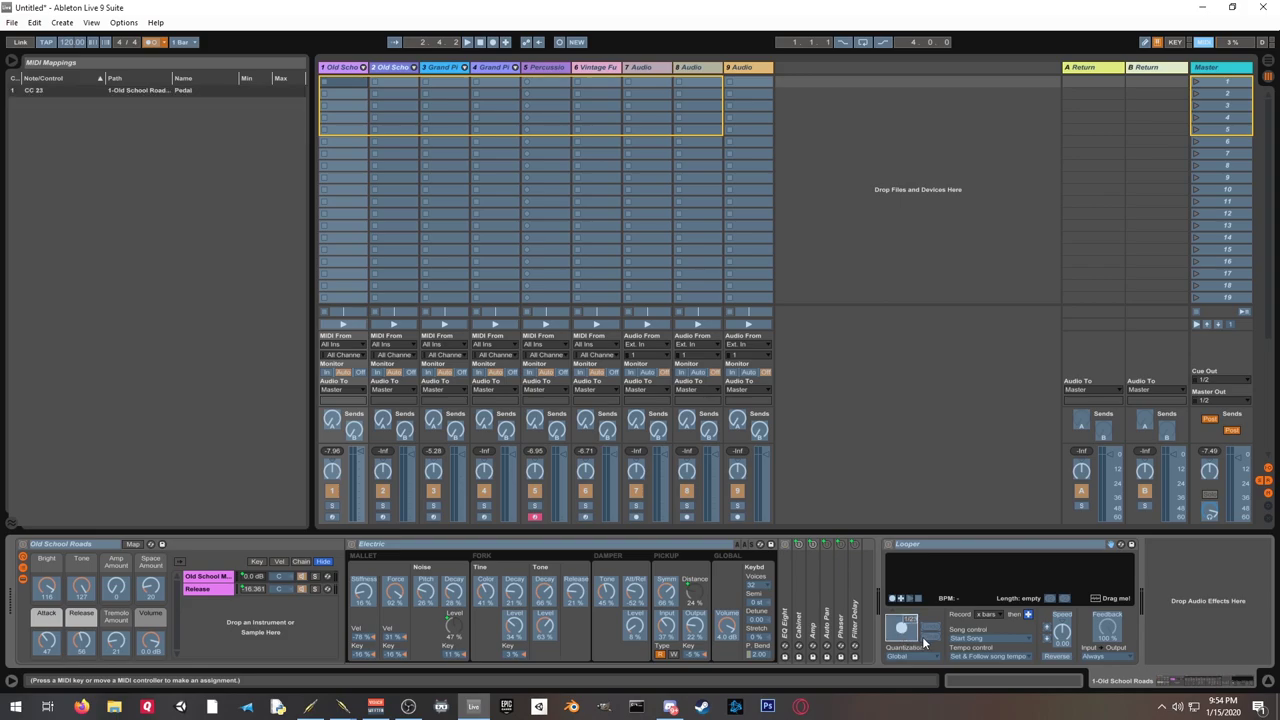
{"action": "left_click", "coordinate": [391, 69]}
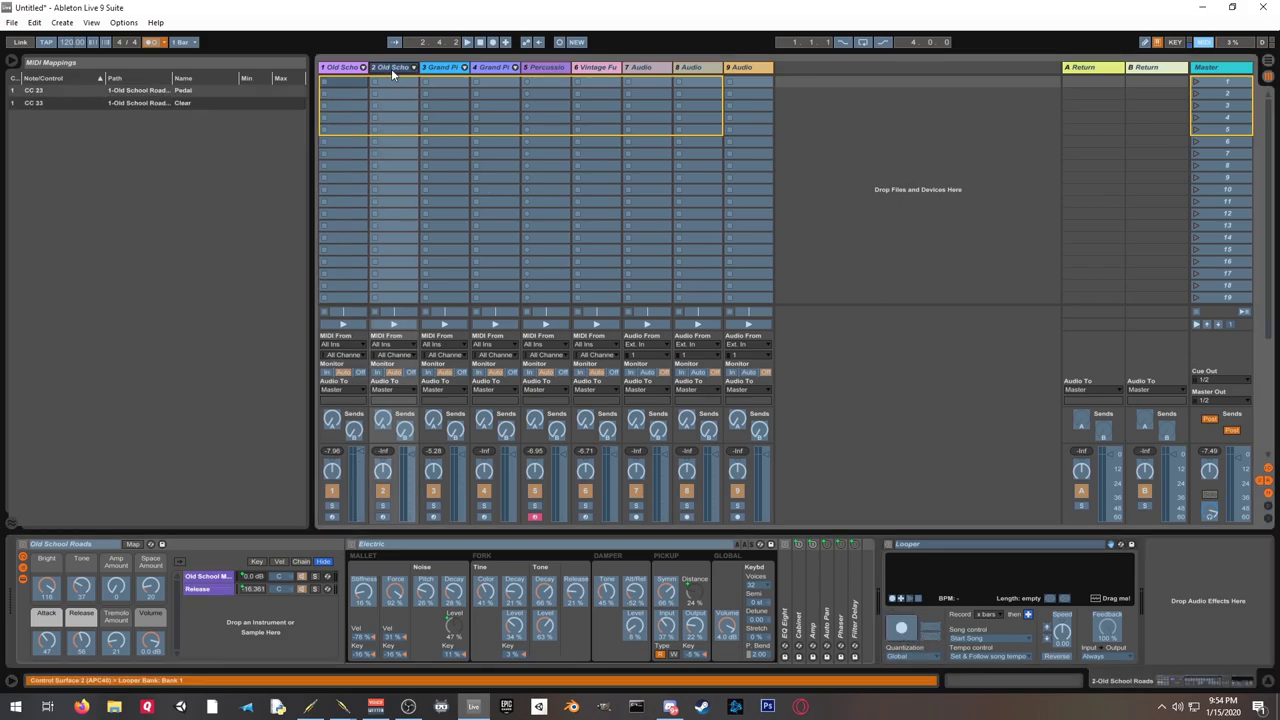
{"action": "left_click", "coordinate": [902, 628]}
{"action": "left_click", "coordinate": [931, 639]}
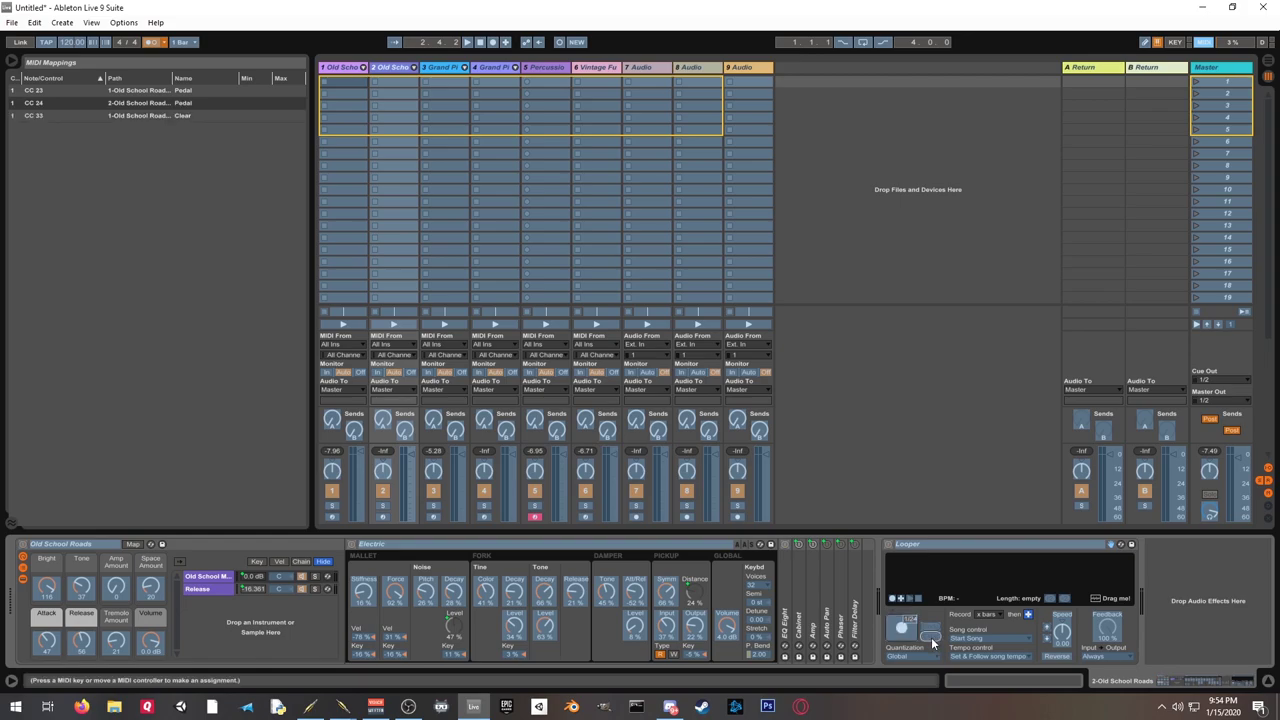
Step: Map Looper's Pedal and Clear to CC 25 and CC 35 on track 3, and to CC 26 and CC 36 on track 4
{"action": "left_click", "coordinate": [443, 70]}
{"action": "left_click", "coordinate": [947, 628]}
{"action": "left_click", "coordinate": [976, 638]}
{"action": "left_click", "coordinate": [493, 69]}
{"action": "left_click", "coordinate": [947, 628]}
{"action": "left_click", "coordinate": [976, 638]}
Step: Map Looper's Pedal and Clear to CC 27 and CC 37 on the Percussion track, and CC 28 and CC 38 on the Vintage Funky track
{"action": "left_click", "coordinate": [547, 69]}
{"action": "left_click", "coordinate": [557, 628]}
{"action": "left_click", "coordinate": [586, 638]}
{"action": "left_click", "coordinate": [596, 69]}
{"action": "left_click", "coordinate": [543, 628]}
{"action": "left_click", "coordinate": [573, 638]}
Step: Map Looper's Pedal to CC 29, 30 and 31 and Clear to CC 39, 40 and 41 on audio tracks 7, 8 and 9, then leave MIDI mapping
{"action": "left_click", "coordinate": [647, 69]}
{"action": "left_click", "coordinate": [36, 628]}
{"action": "left_click", "coordinate": [64, 638]}
{"action": "left_click", "coordinate": [698, 69]}
{"action": "left_click", "coordinate": [36, 628]}
{"action": "left_click", "coordinate": [64, 638]}
{"action": "left_click", "coordinate": [748, 69]}
{"action": "left_click", "coordinate": [36, 628]}
{"action": "left_click", "coordinate": [66, 638]}
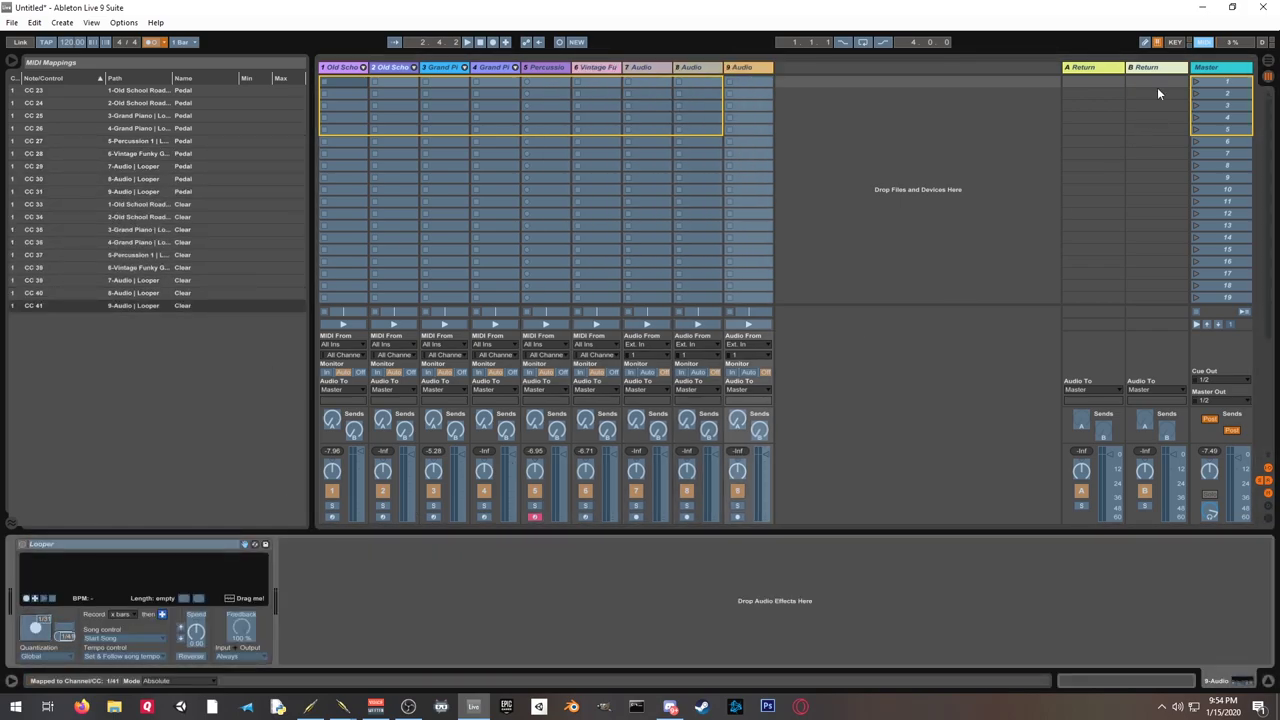
{"action": "left_click", "coordinate": [1204, 42]}
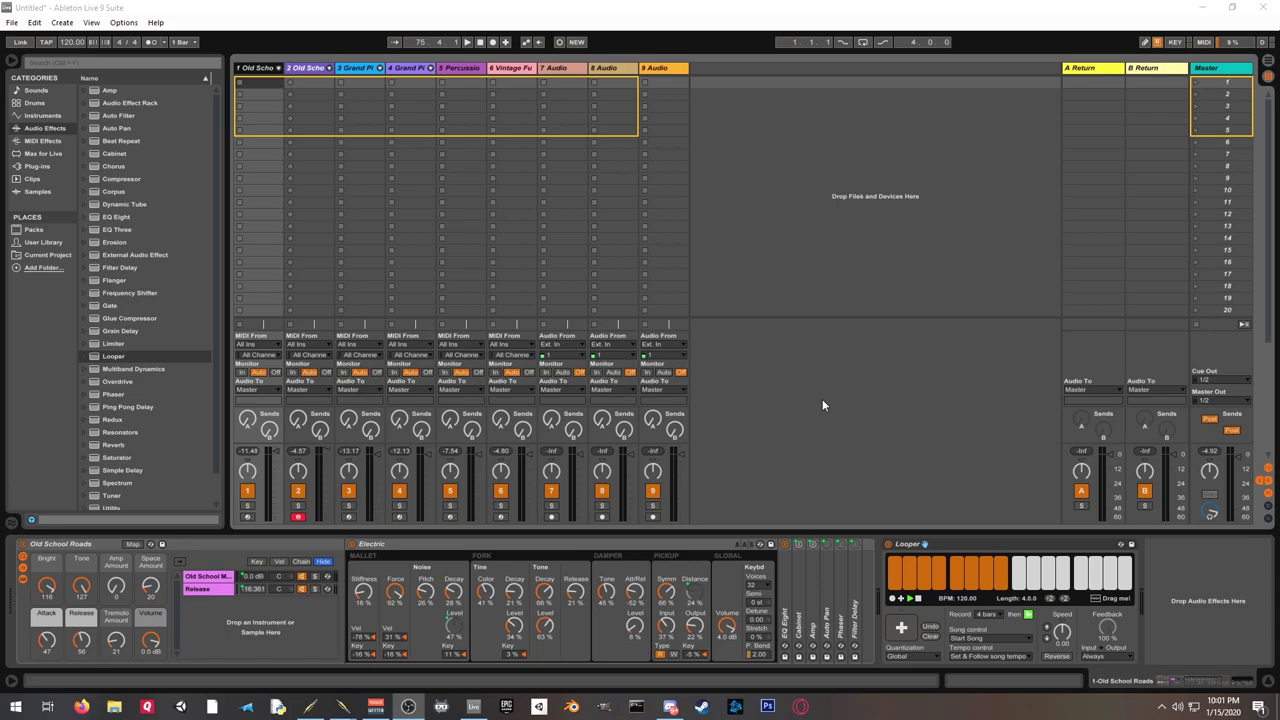
Step: Arm the first four tracks for recording, one after another
{"action": "left_click", "coordinate": [247, 517]}
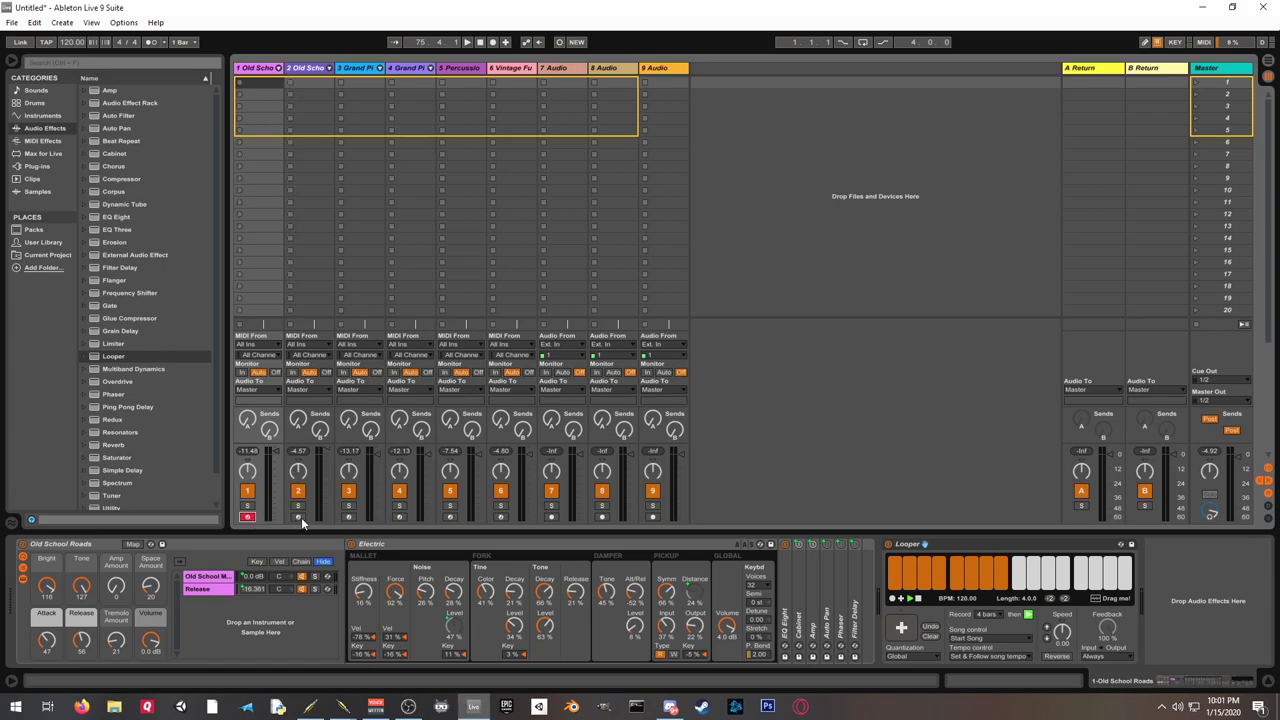
{"action": "left_click", "coordinate": [301, 517]}
{"action": "left_click", "coordinate": [349, 517]}
{"action": "left_click", "coordinate": [401, 517]}
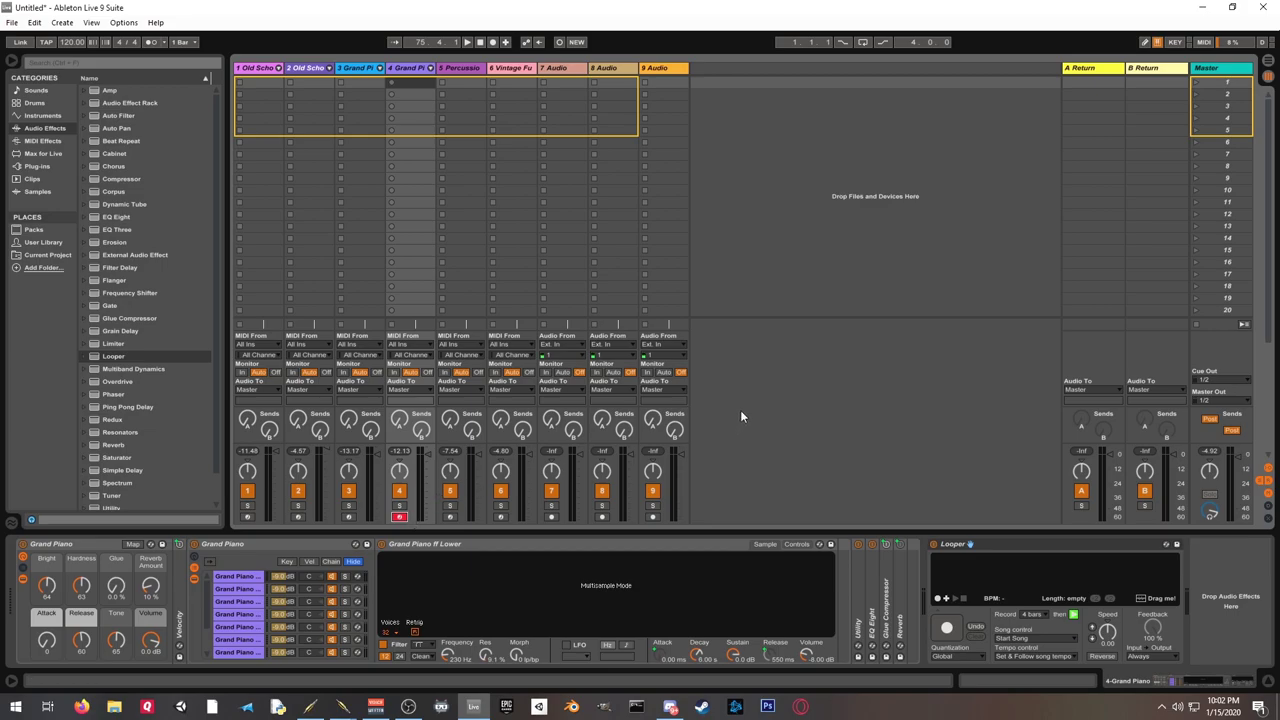
Step: Key-map the Arm controls of tracks 1 to 4 to the computer keys z, x, c and v
{"action": "left_click", "coordinate": [1175, 43]}
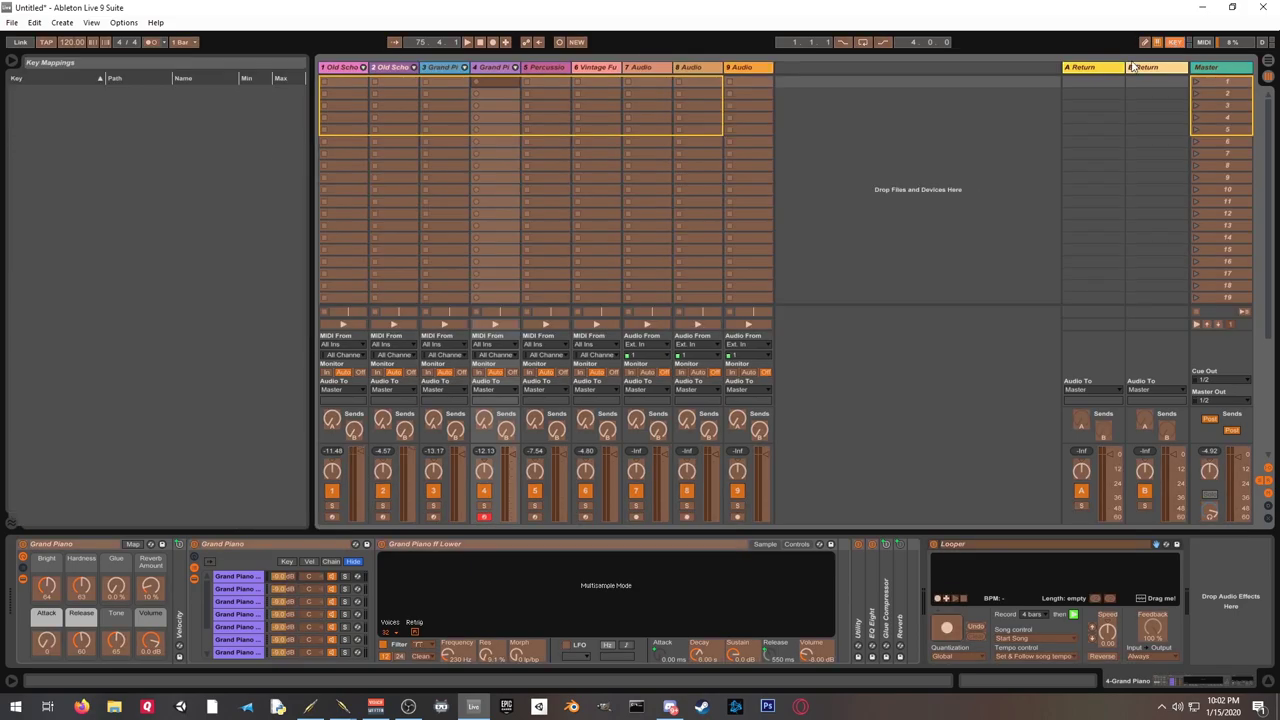
{"action": "left_click", "coordinate": [333, 516]}
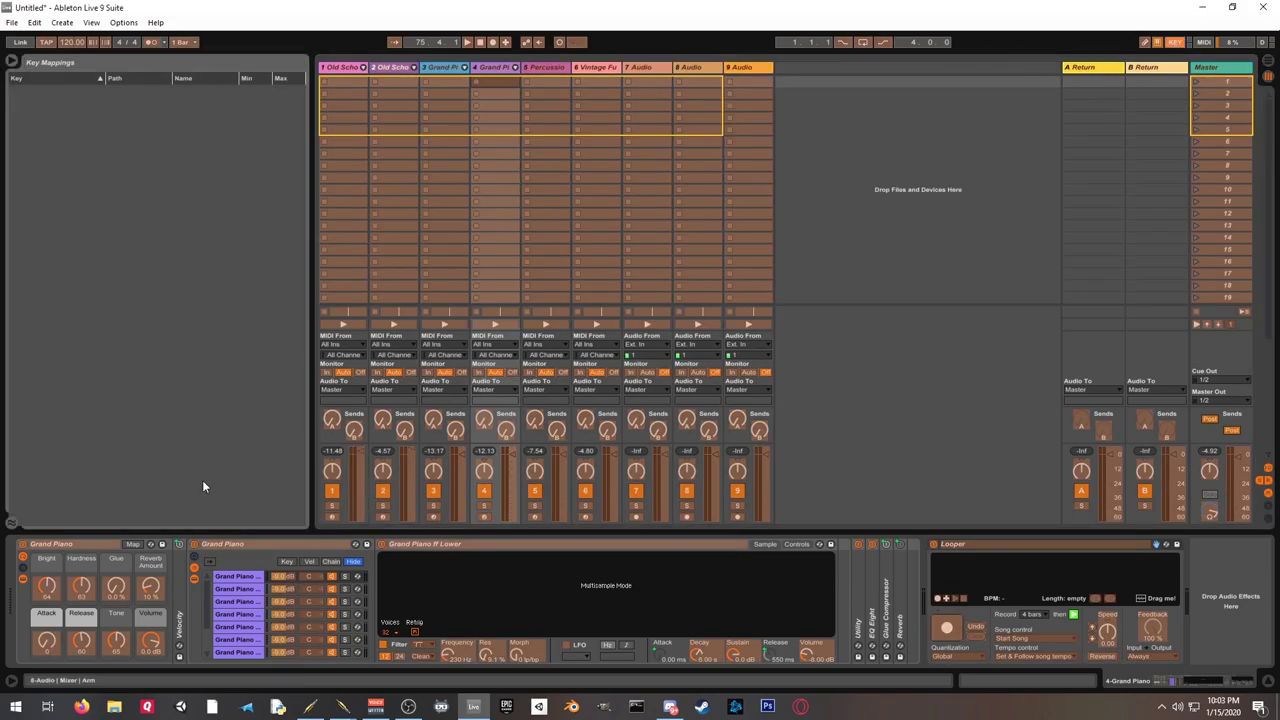
{"action": "left_click", "coordinate": [333, 516]}
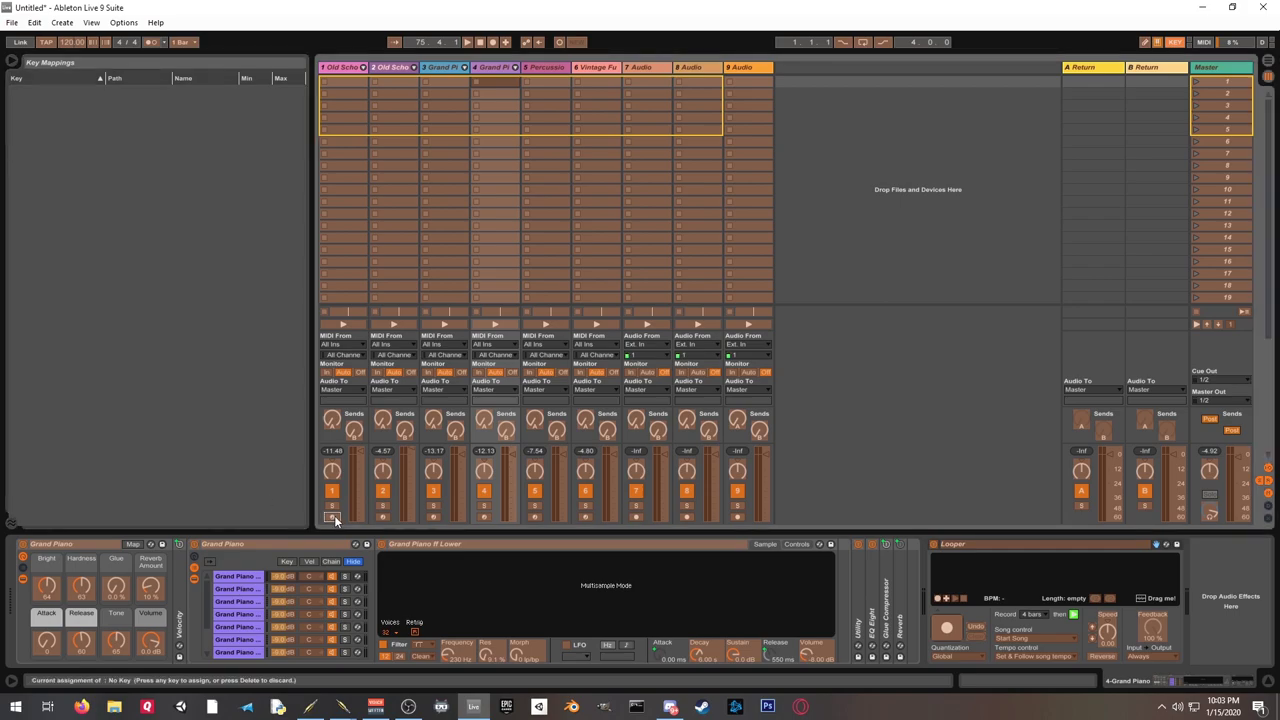
{"action": "key", "text": "z"}
{"action": "left_click", "coordinate": [384, 517]}
{"action": "key", "text": "x"}
{"action": "left_click", "coordinate": [434, 517]}
{"action": "key", "text": "c"}
{"action": "left_click", "coordinate": [484, 517]}
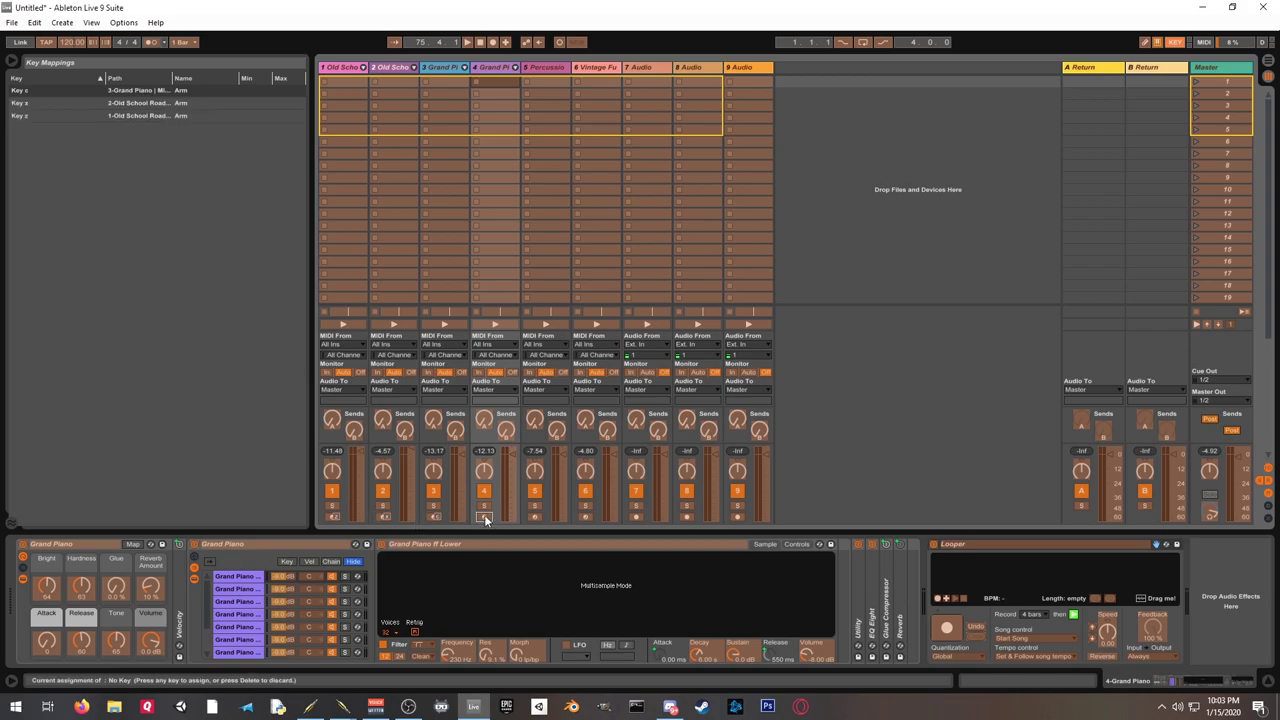
{"action": "key", "text": "v"}
Step: Key-map the Arm controls of tracks 5 to 9 to b, n, m, comma and period, and leave key mapping
{"action": "left_click", "coordinate": [534, 516]}
{"action": "key", "text": "b"}
{"action": "left_click", "coordinate": [585, 516]}
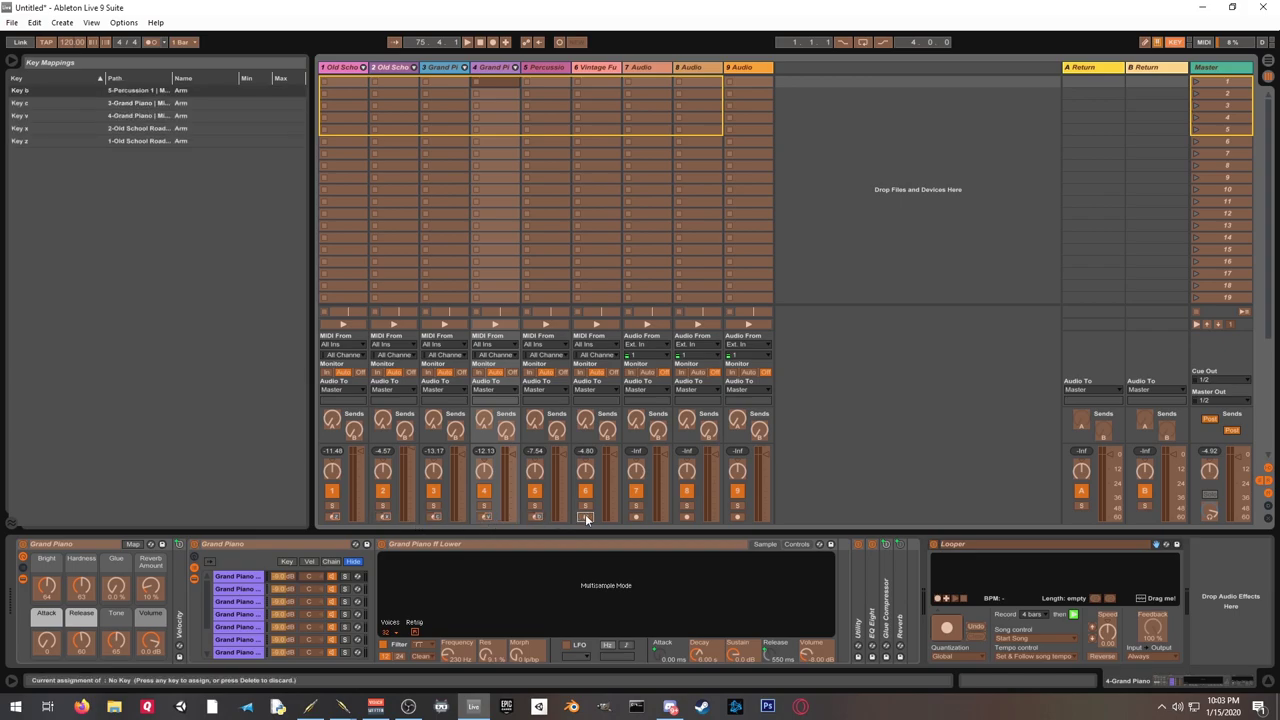
{"action": "key", "text": "n"}
{"action": "left_click", "coordinate": [636, 516]}
{"action": "key", "text": "m"}
{"action": "left_click", "coordinate": [686, 516]}
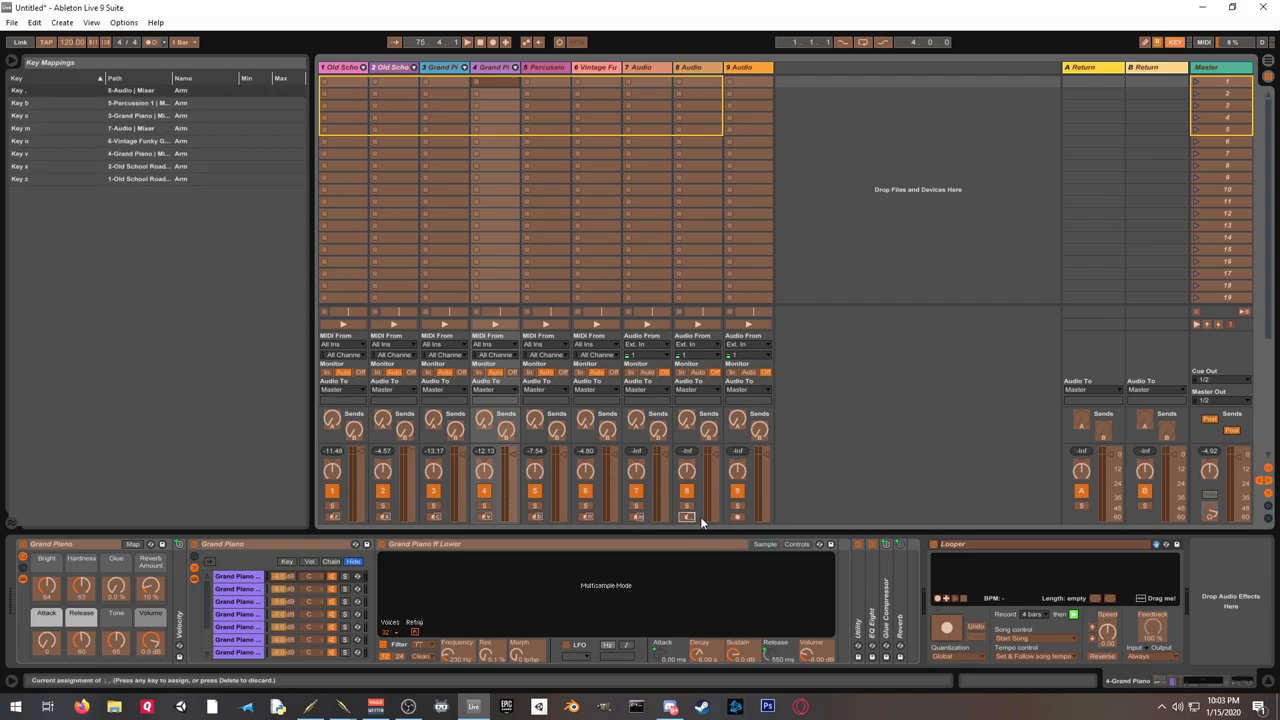
{"action": "left_click", "coordinate": [738, 517]}
{"action": "key", "text": "period"}
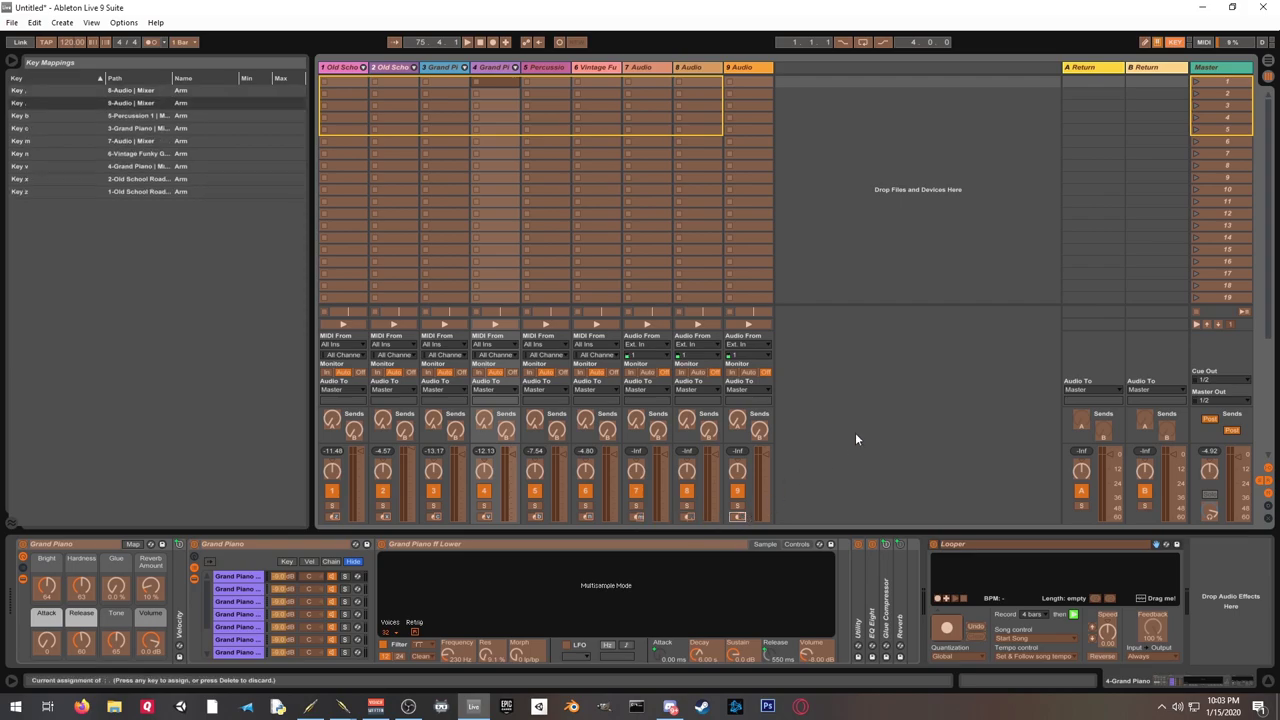
{"action": "left_click", "coordinate": [1176, 43]}
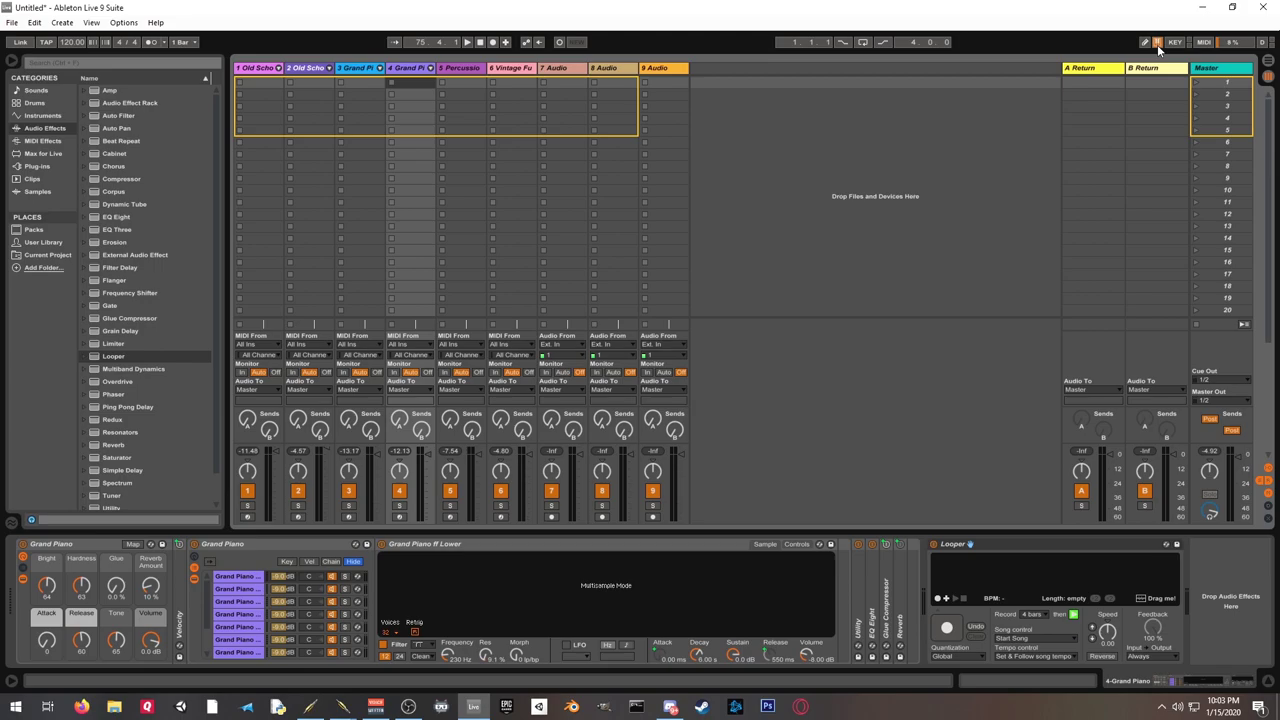
Step: Turn off the computer MIDI keyboard and arm the first track through its key mapping
{"action": "left_click", "coordinate": [1156, 44]}
{"action": "key", "text": "1"}
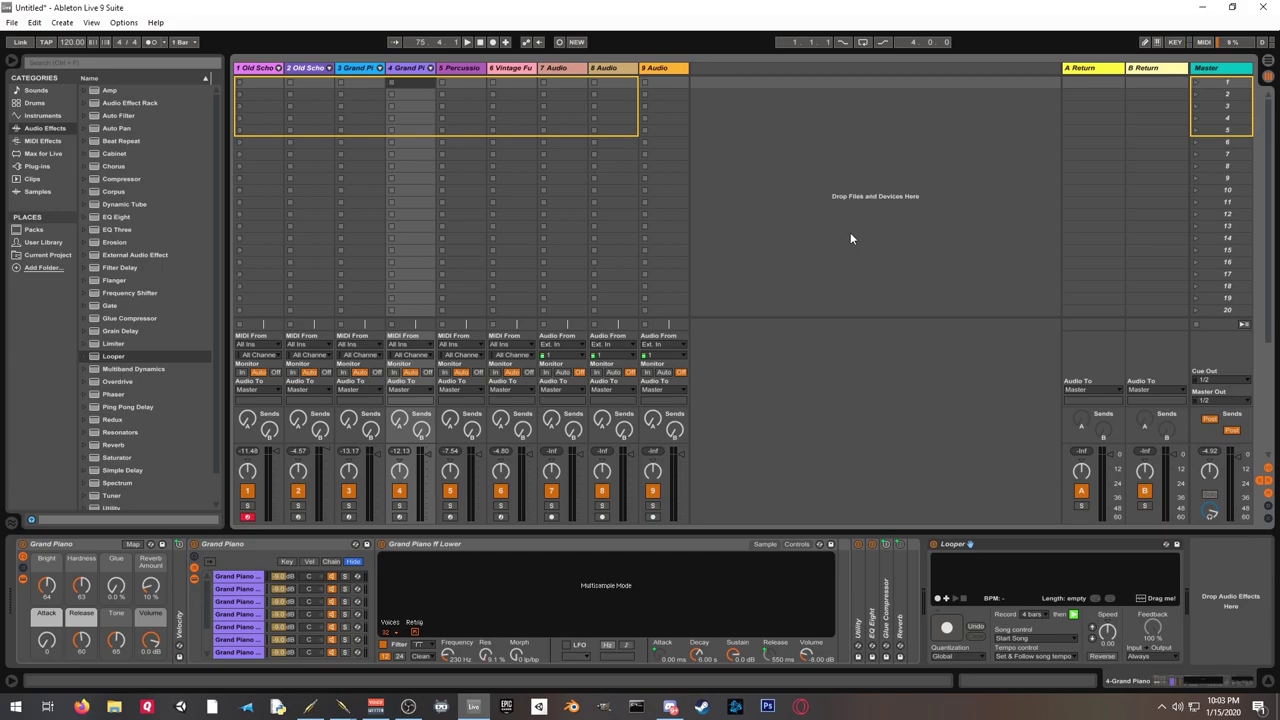